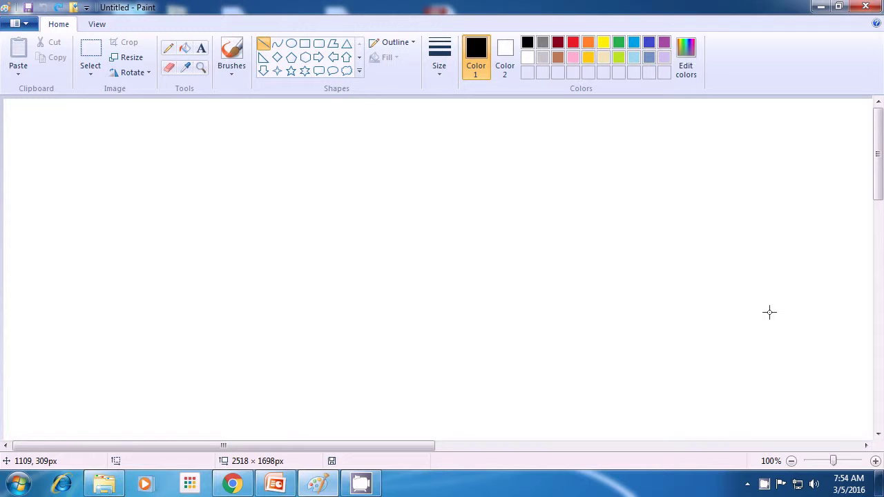
- Draw a thick black horizontal line across the upper part of the canvas
drag(281, 148, 620, 150)
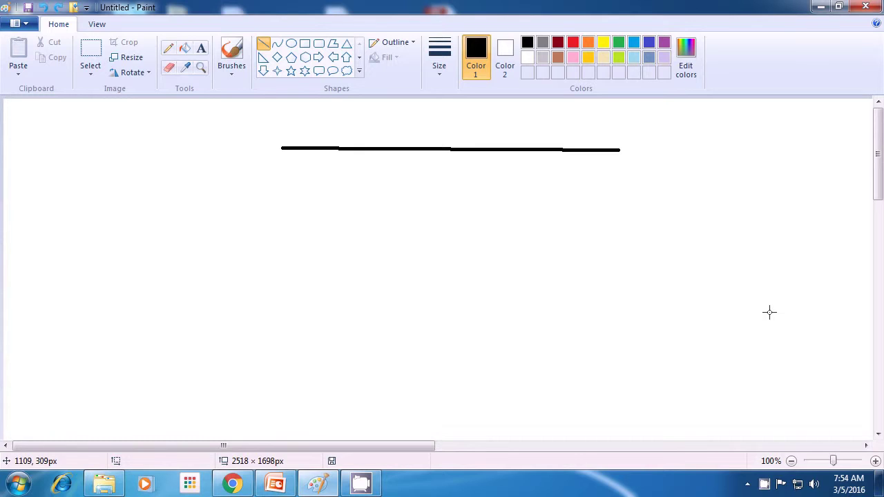
key(ctrl+y)
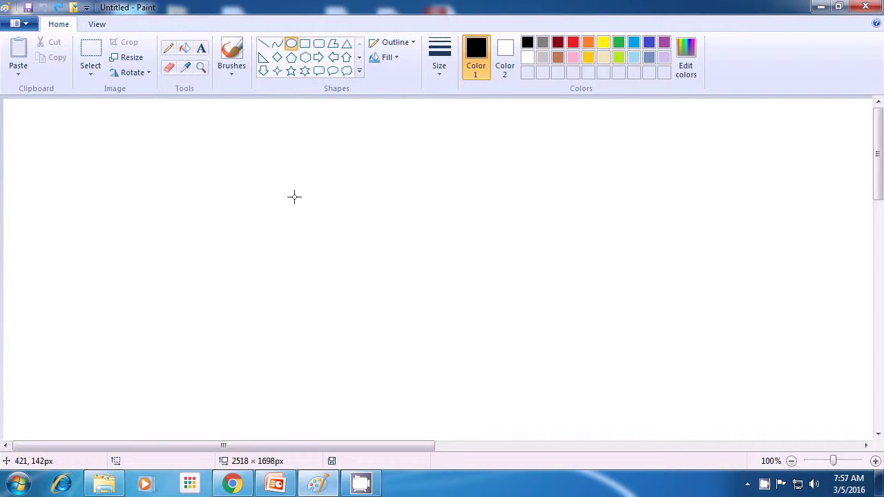
- Draw a small black circle about 44 × 48 px on the empty canvas with the Oval shape
mouse_move(294, 196)
mouse_down()
mouse_move(314, 230)
mouse_move(325, 230)
mouse_up()
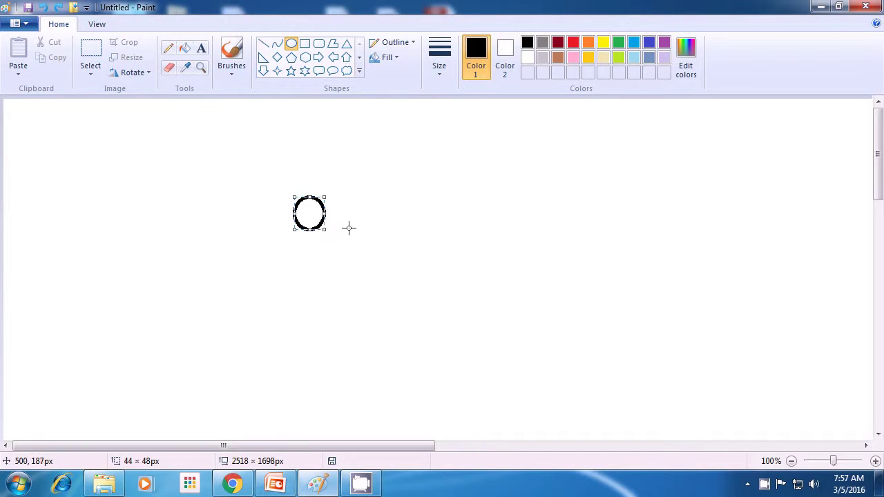
click(349, 228)
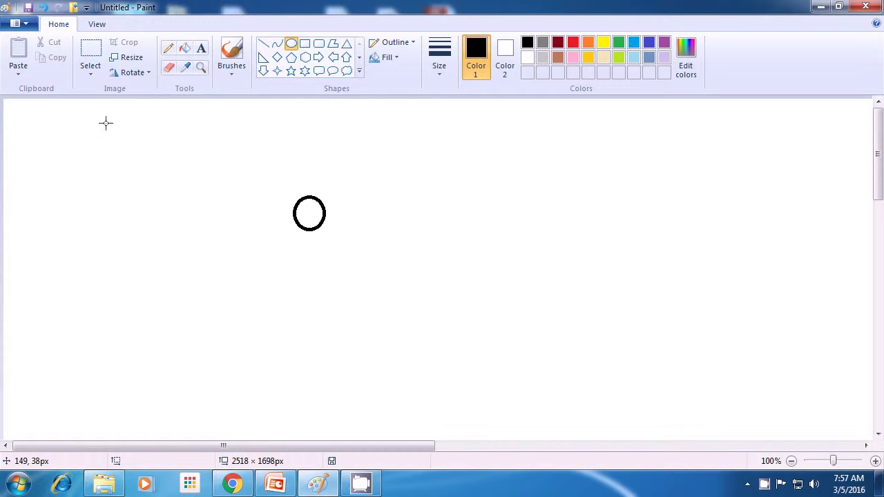
- Copy the circle with a rectangular selection about 123 × 110 px and place the pasted copy diagonally below the original
click(93, 76)
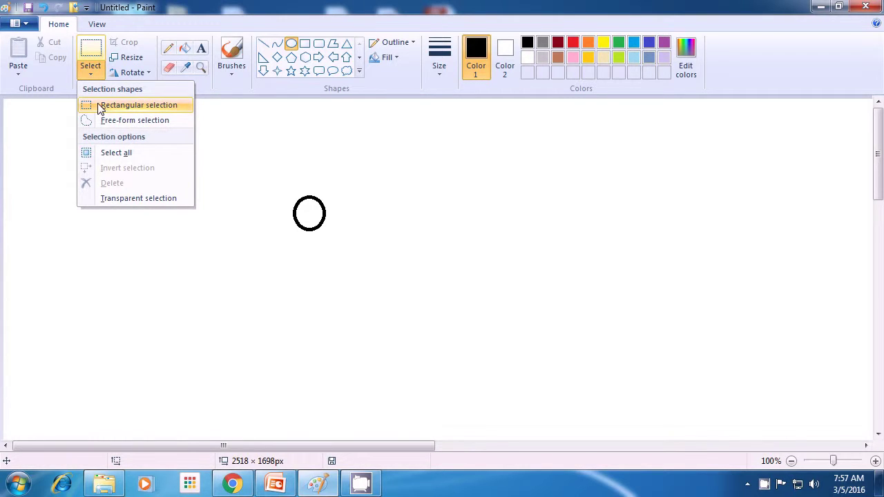
click(100, 107)
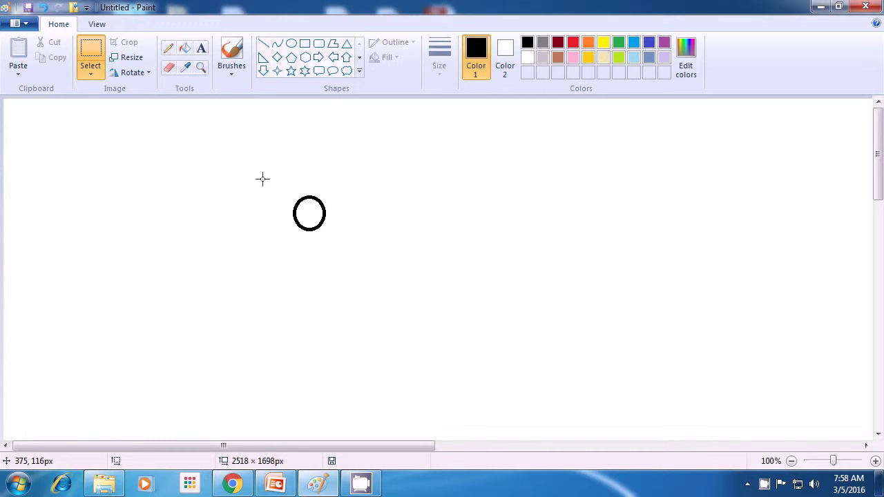
mouse_move(262, 180)
mouse_down()
mouse_move(322, 213)
mouse_move(347, 254)
mouse_up()
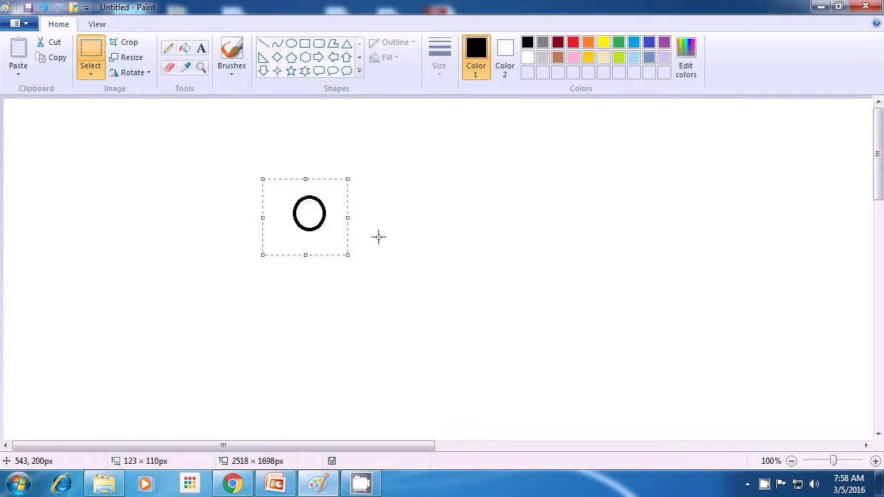
key(ctrl+c)
key(ctrl+v)
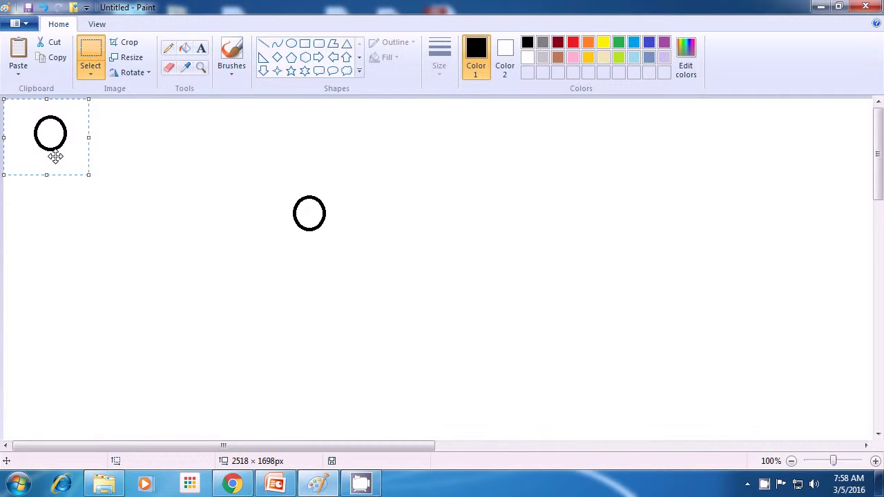
drag(56, 157, 332, 255)
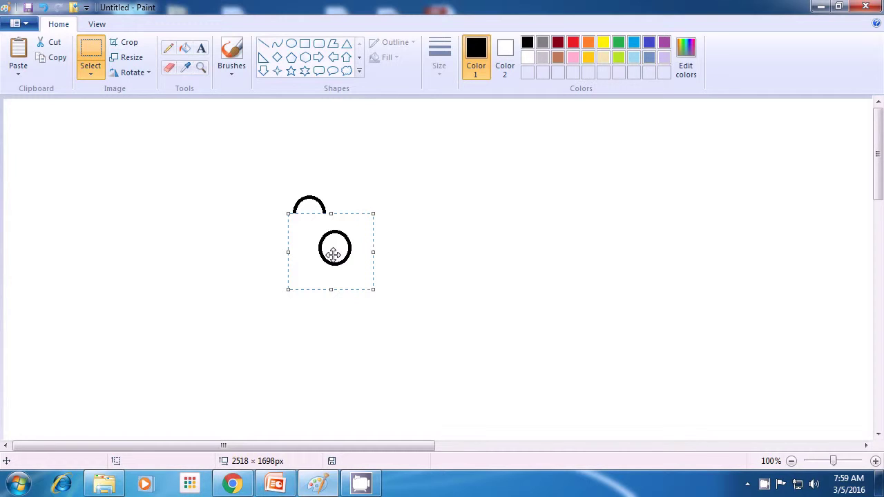
drag(332, 254, 333, 248)
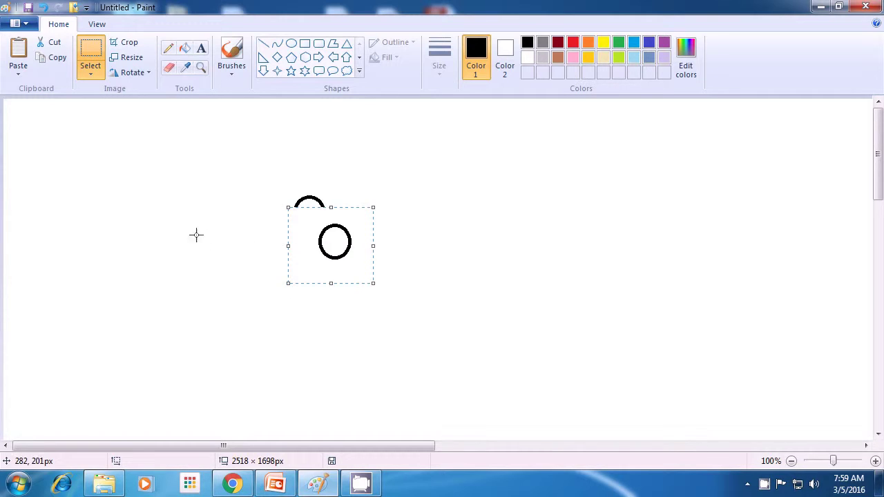
- Turn on transparent selection for the pasted circle and deselect it
click(90, 74)
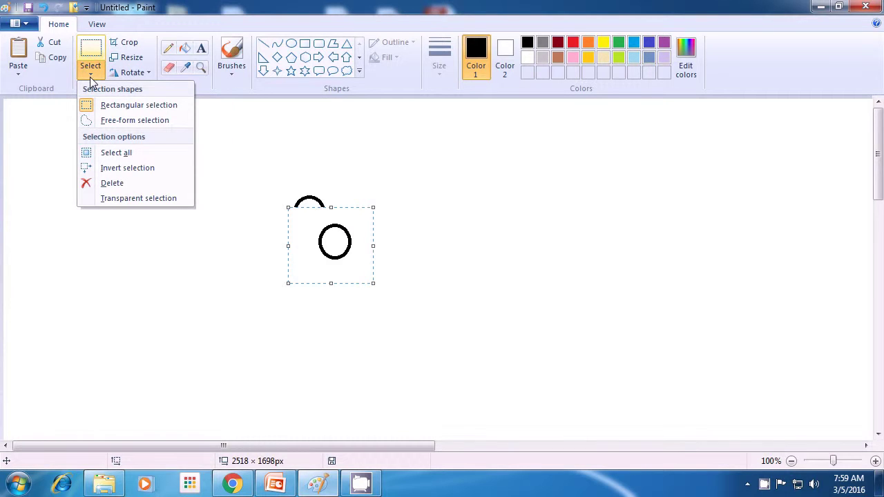
click(126, 200)
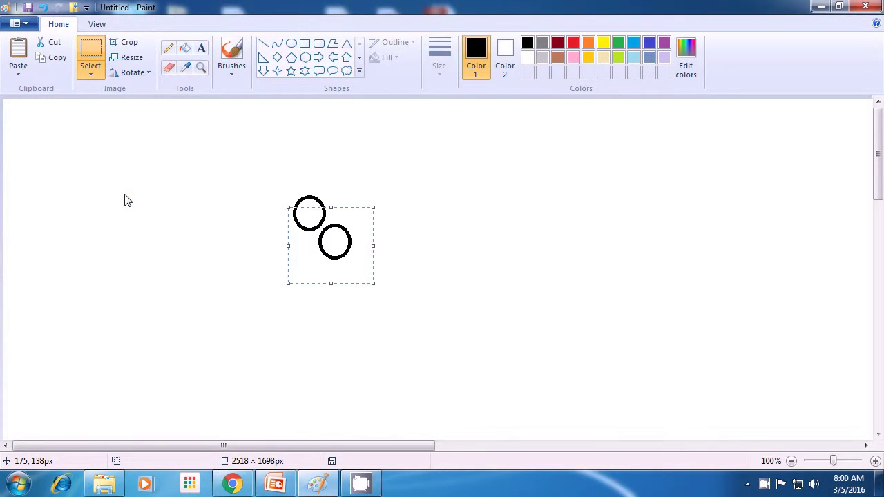
click(126, 200)
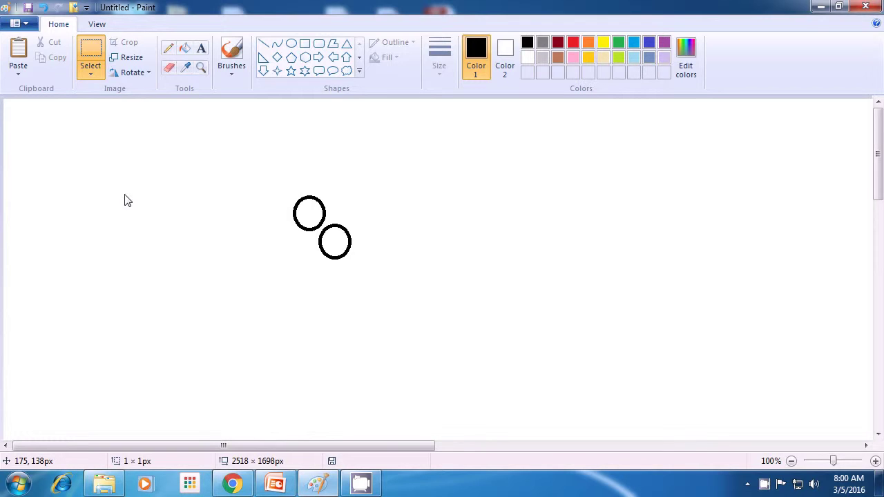
- Paste another copy of the circle and place it overlapping the first two circles
key(ctrl+v)
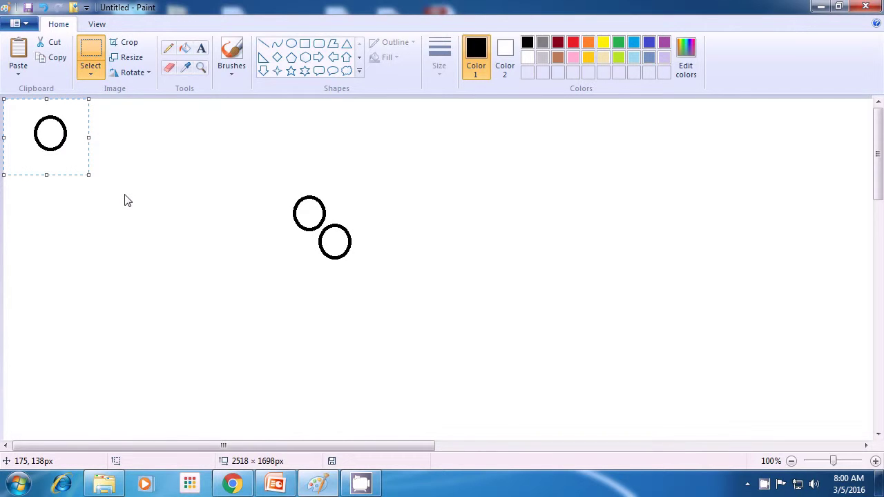
drag(62, 135, 328, 230)
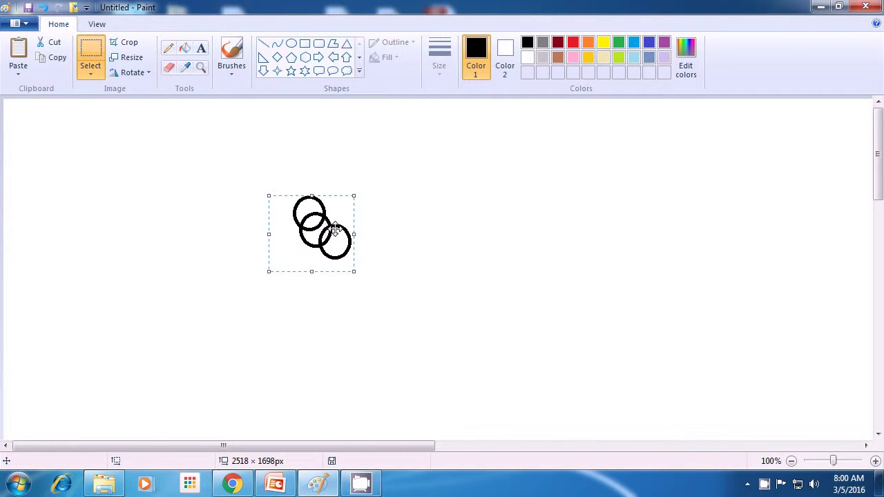
click(404, 225)
- Paste three more circle copies and spread them from left to right along the lower part of the drawing
key(ctrl+v)
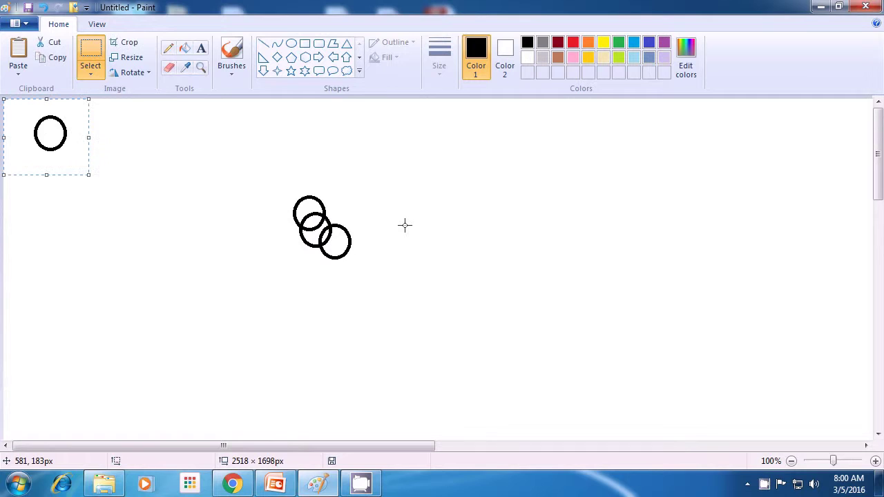
drag(44, 149, 65, 390)
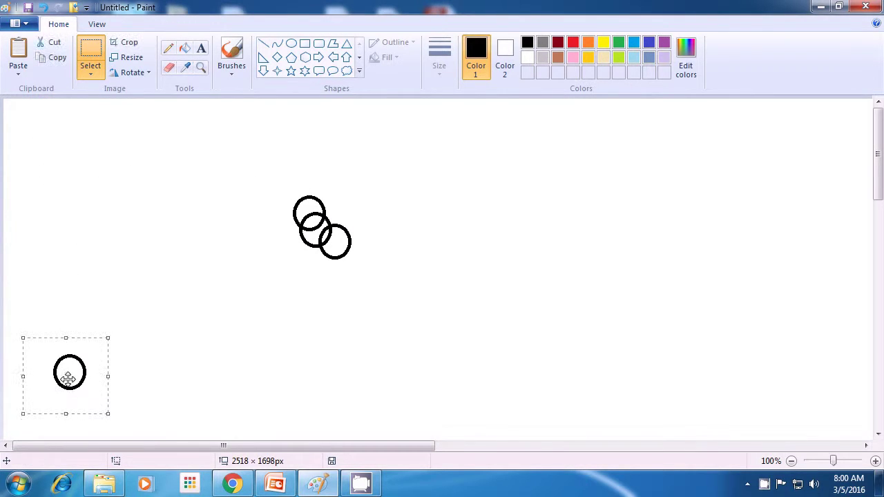
click(221, 327)
key(ctrl+v)
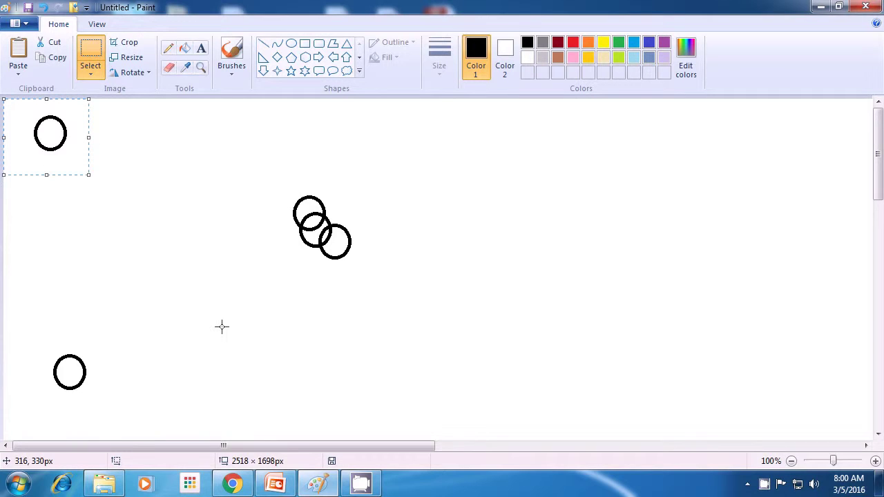
drag(49, 143, 449, 418)
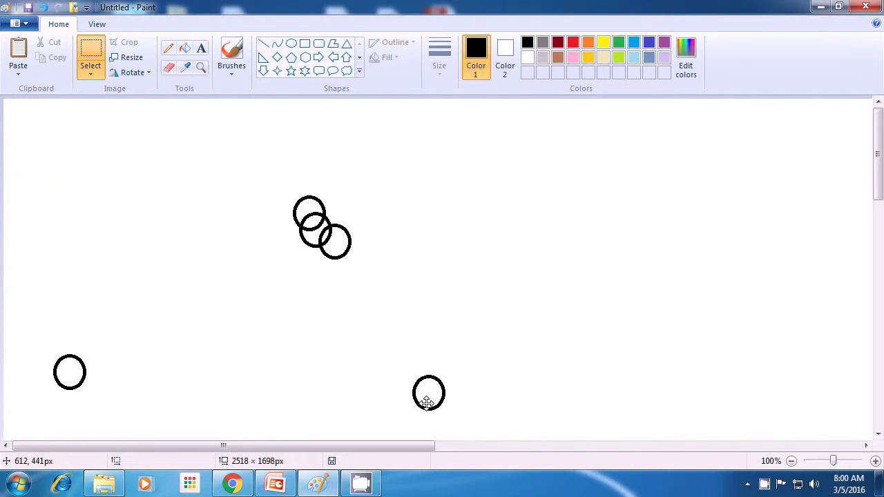
click(504, 306)
key(ctrl+v)
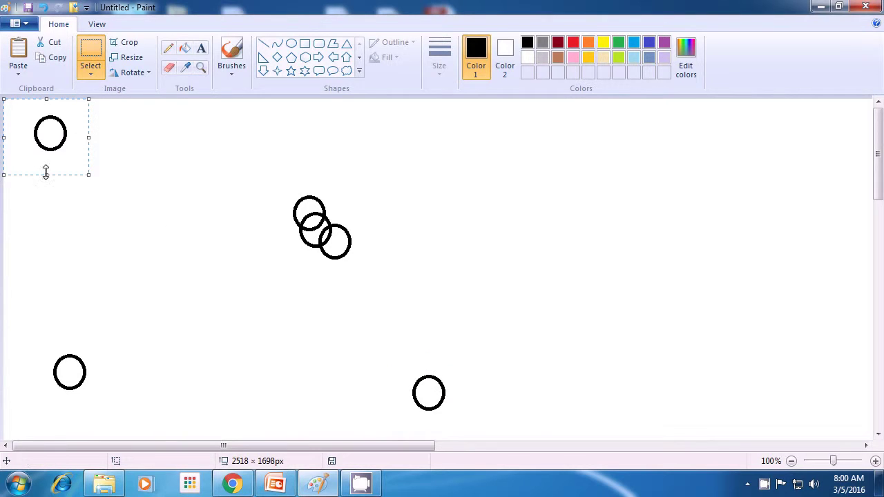
drag(35, 133, 751, 404)
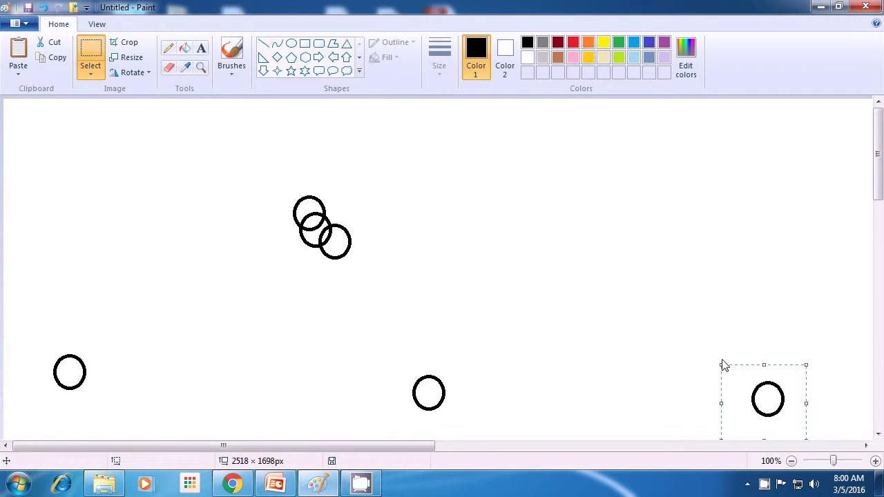
click(672, 313)
- Paste three more circle copies across the upper part of the drawing, one each at the right, middle and left
key(ctrl+v)
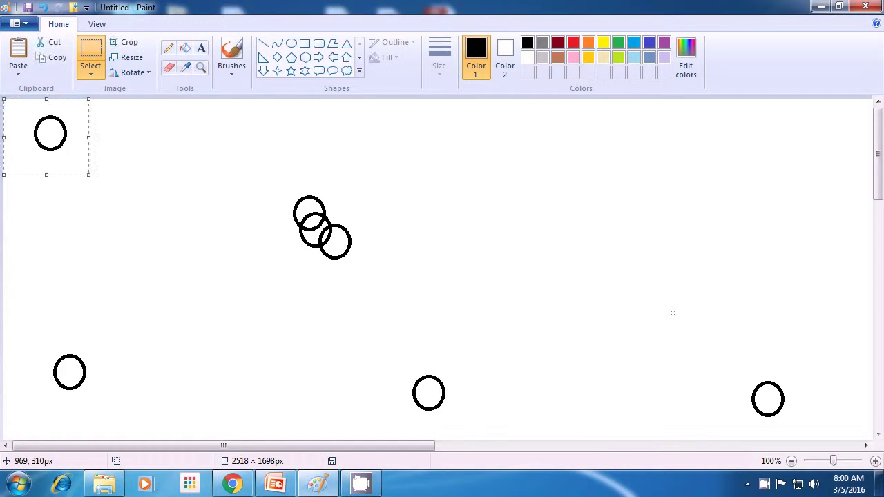
drag(42, 128, 770, 119)
click(678, 267)
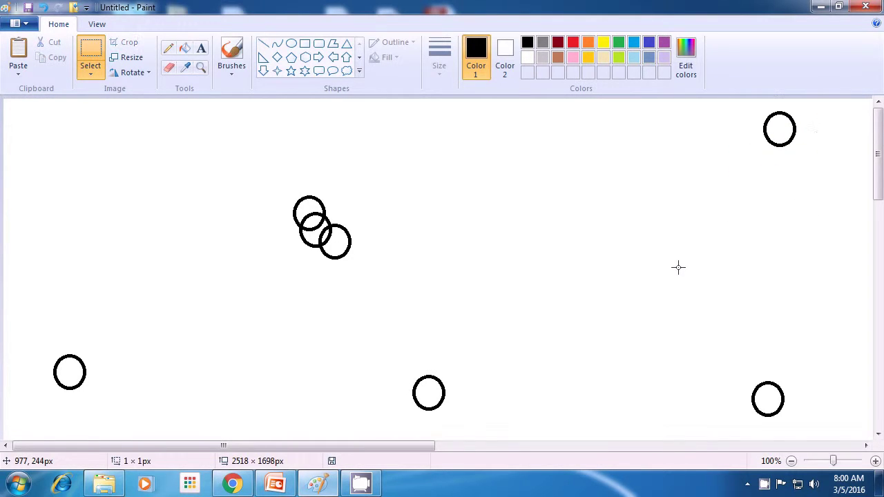
key(ctrl+v)
drag(46, 129, 411, 124)
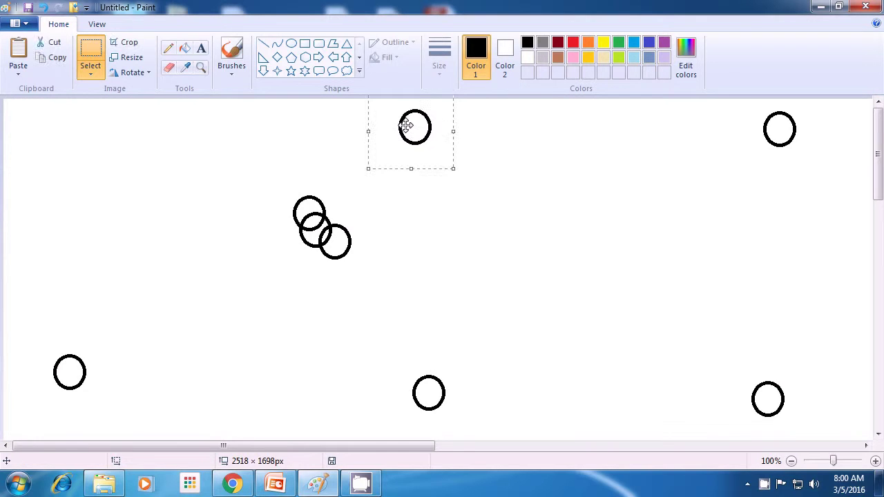
click(443, 257)
key(ctrl+v)
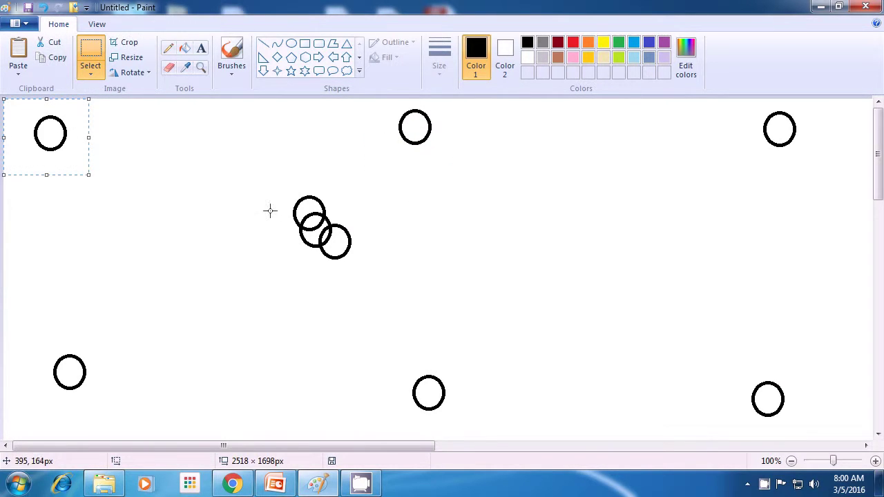
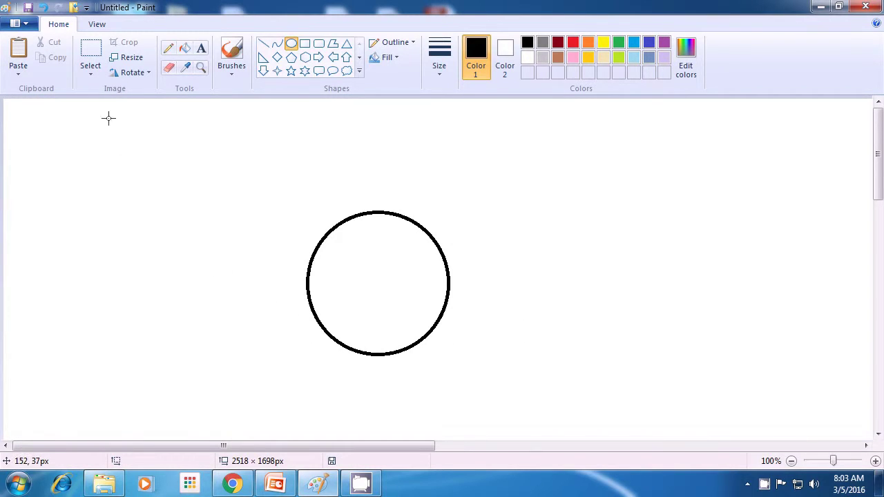
- Cut out the lower half of the large circle with a rectangular selection about 315 × 140 px
click(89, 70)
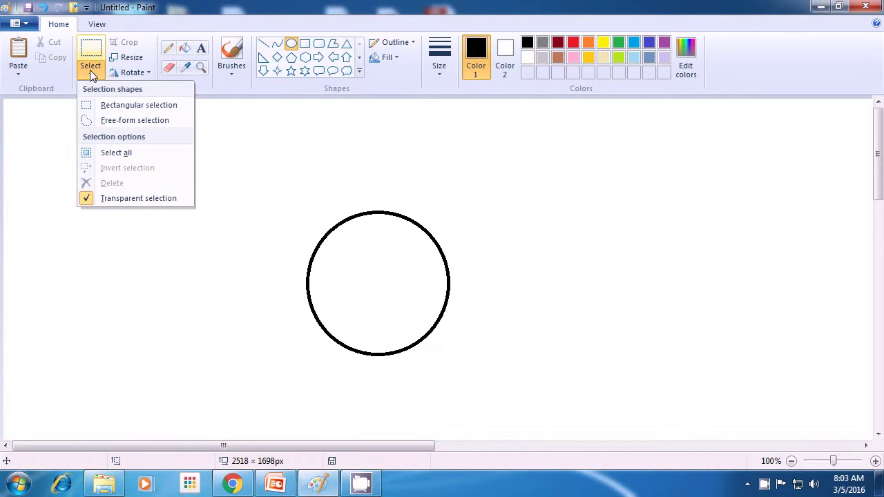
click(95, 108)
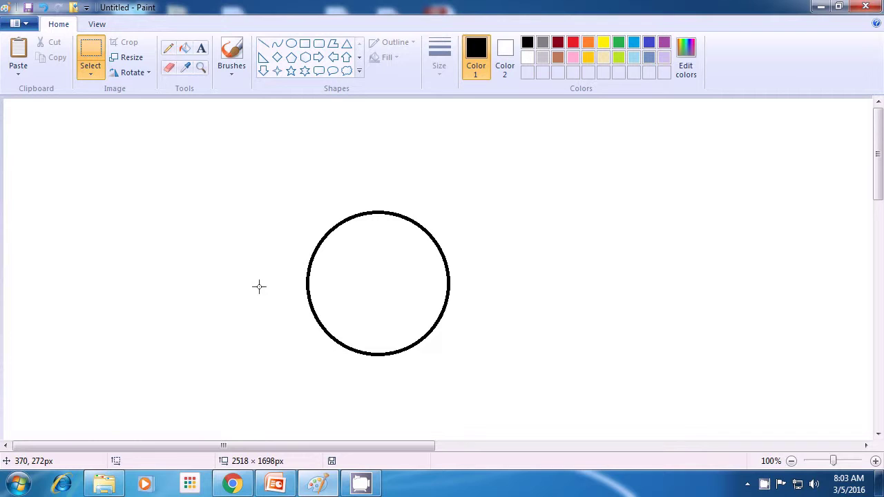
drag(259, 286, 475, 382)
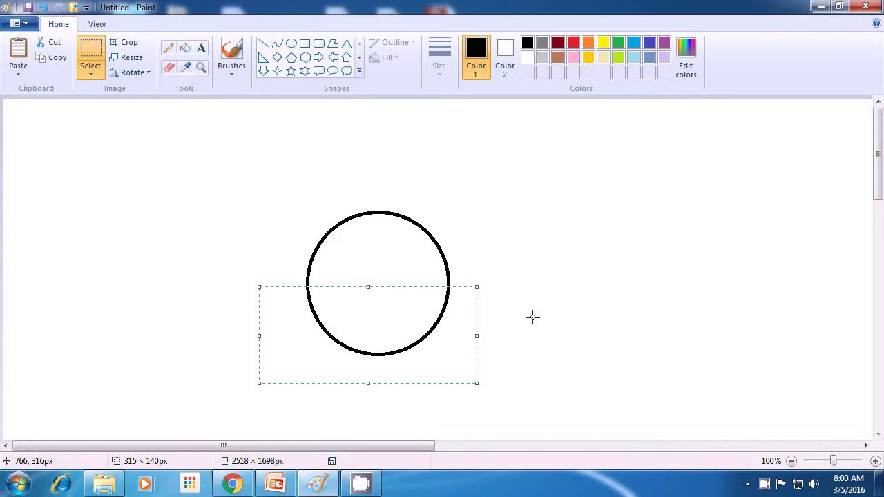
key(Delete)
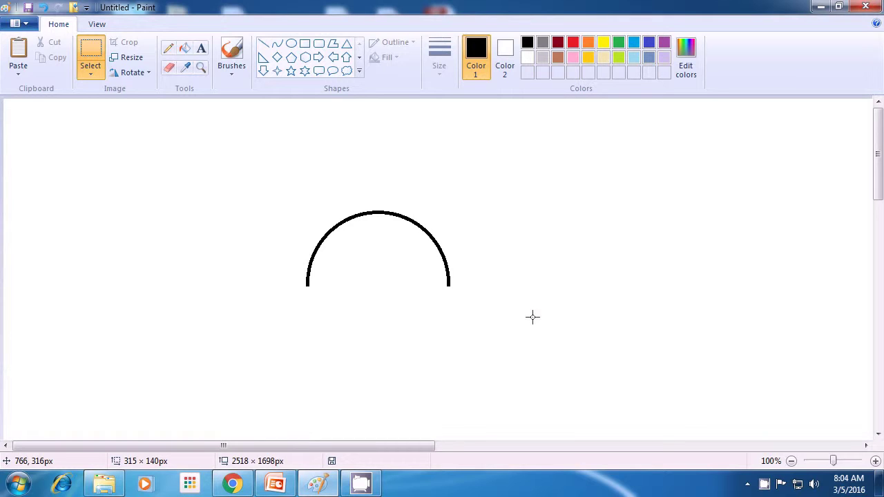
- Paste the half circle, join it to the upper arc's right end as a wave, and move it back beneath the arc
key(ctrl+v)
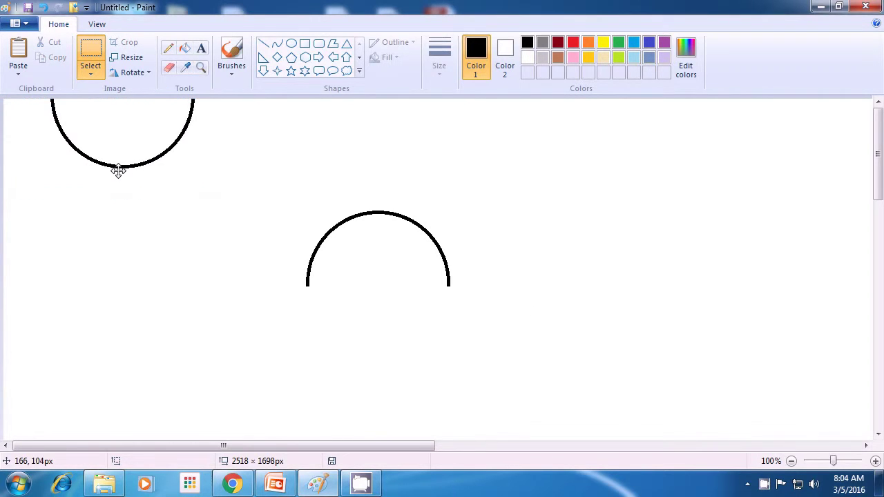
drag(118, 172, 514, 357)
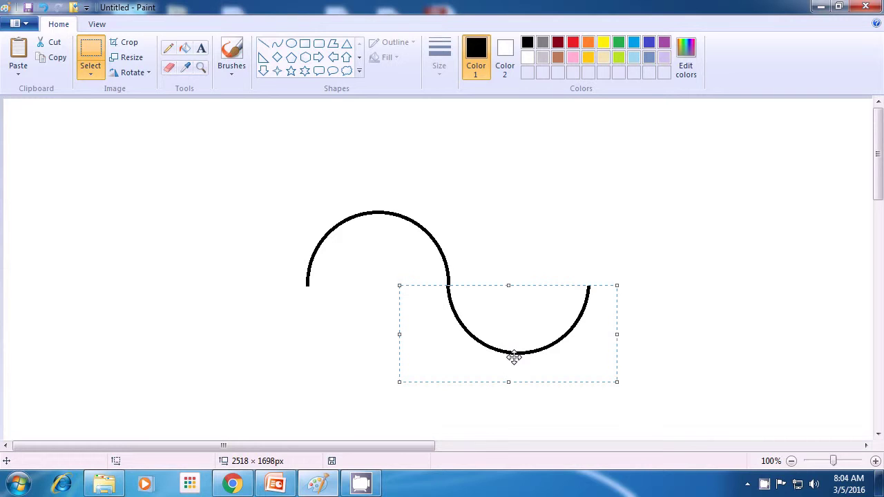
drag(514, 357, 374, 358)
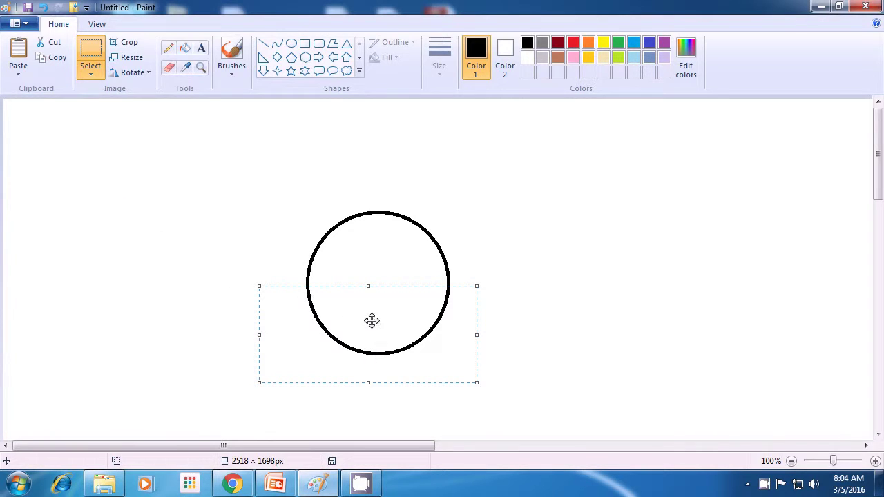
- Overlap the half circle with the upper arc, enable transparent selection, and return the half beneath the arc to re-form the circle
drag(371, 317, 372, 294)
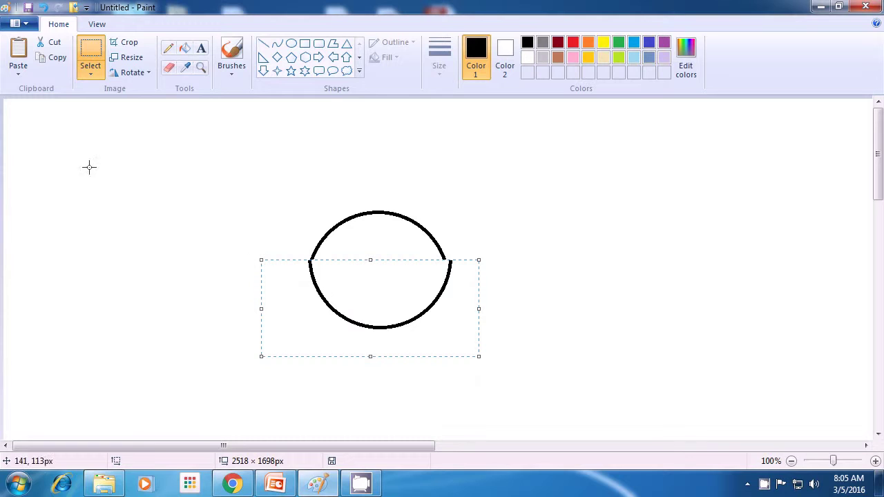
click(90, 69)
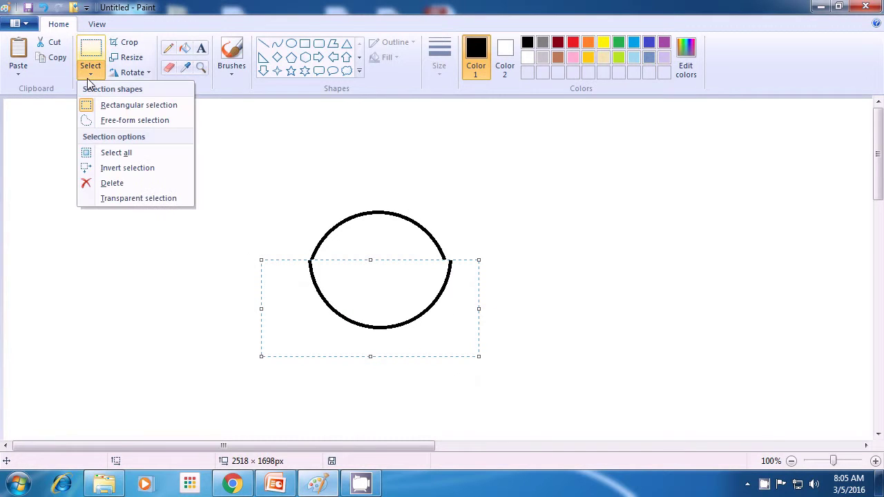
click(119, 199)
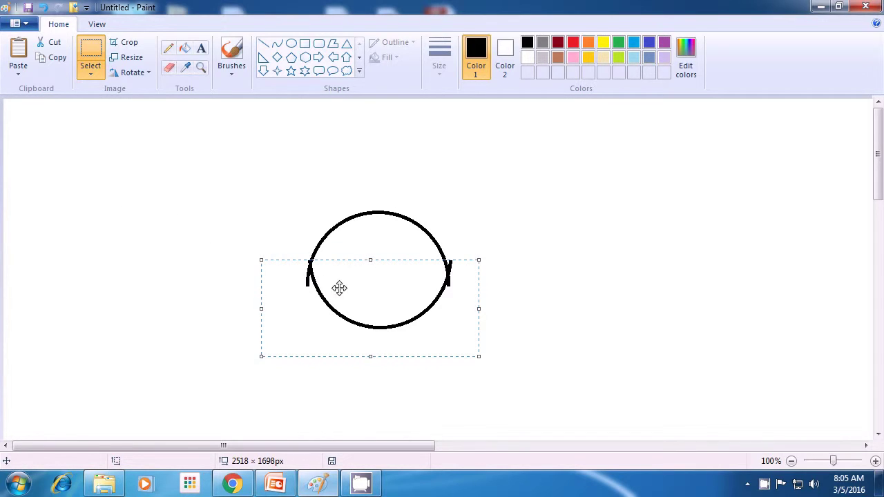
drag(372, 312, 370, 338)
key(ctrl+z)
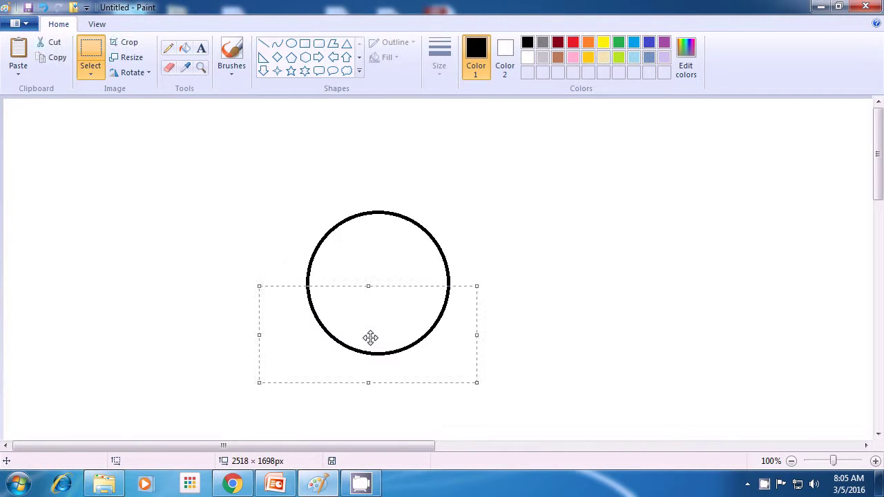
click(531, 327)
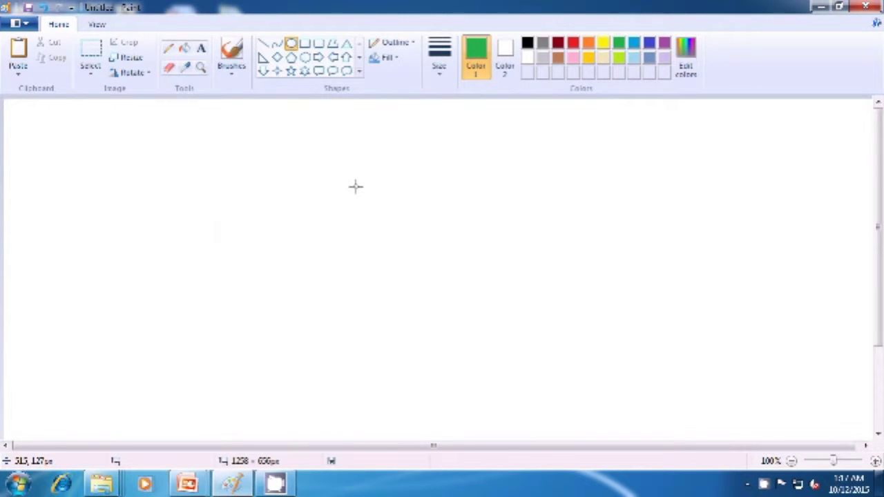
- Draw a green oval face about 224 × 241 px and a dark red oval mouth about 104 × 24 px in its lower part
drag(354, 186, 507, 352)
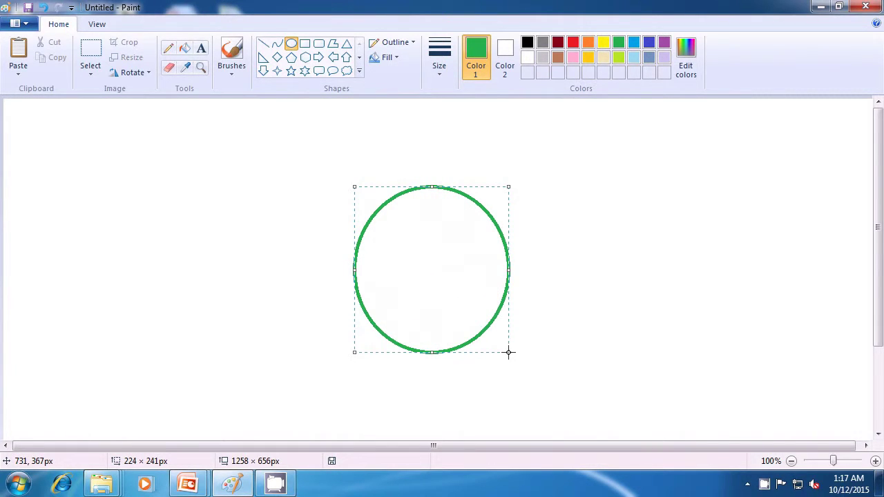
click(590, 339)
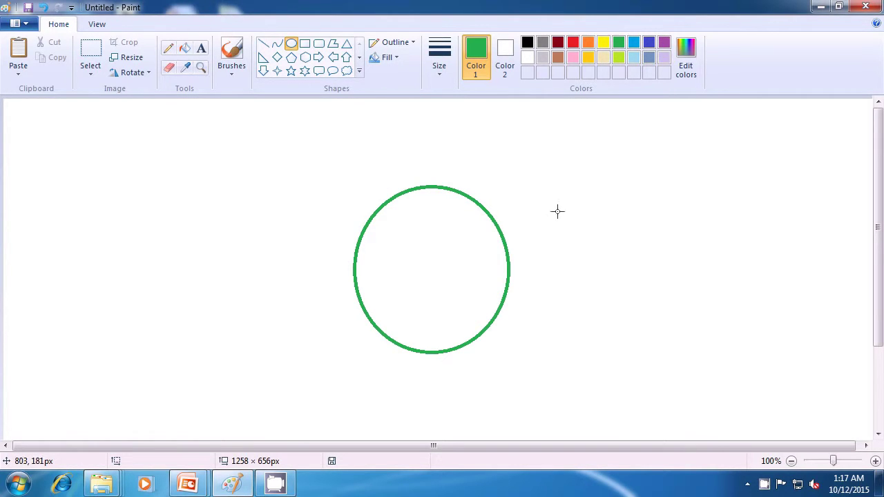
click(558, 43)
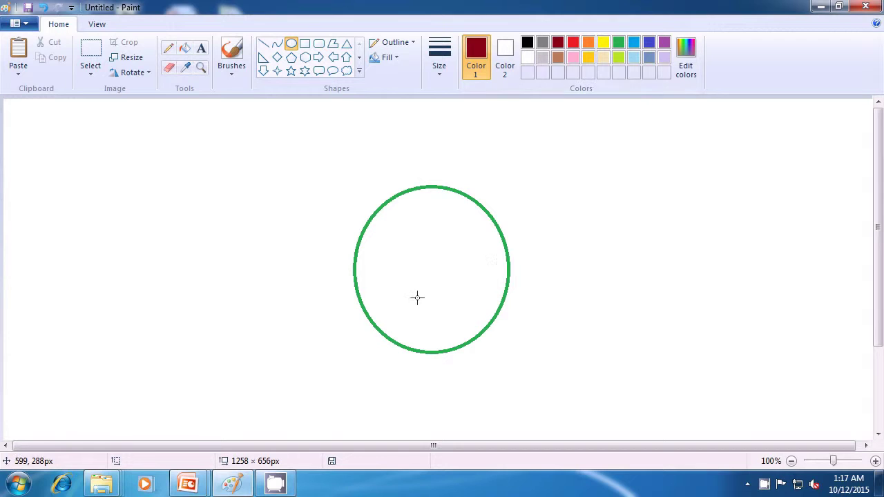
drag(402, 289, 473, 305)
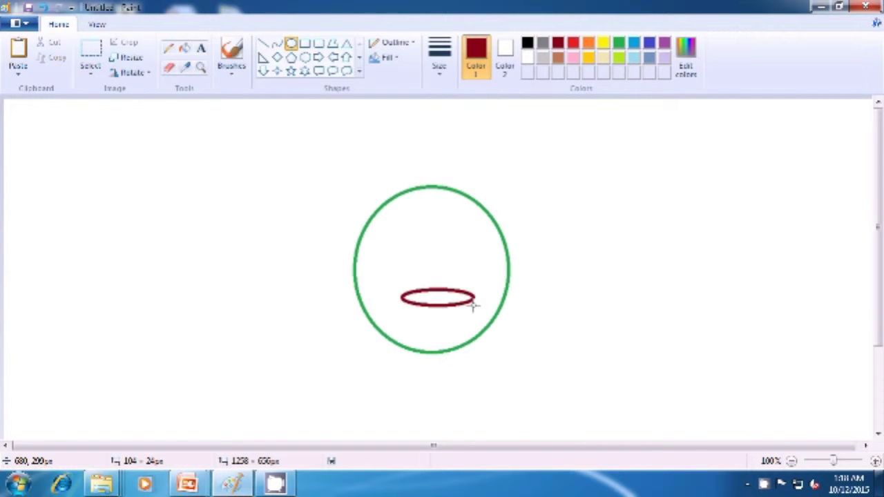
drag(474, 305, 474, 305)
click(549, 296)
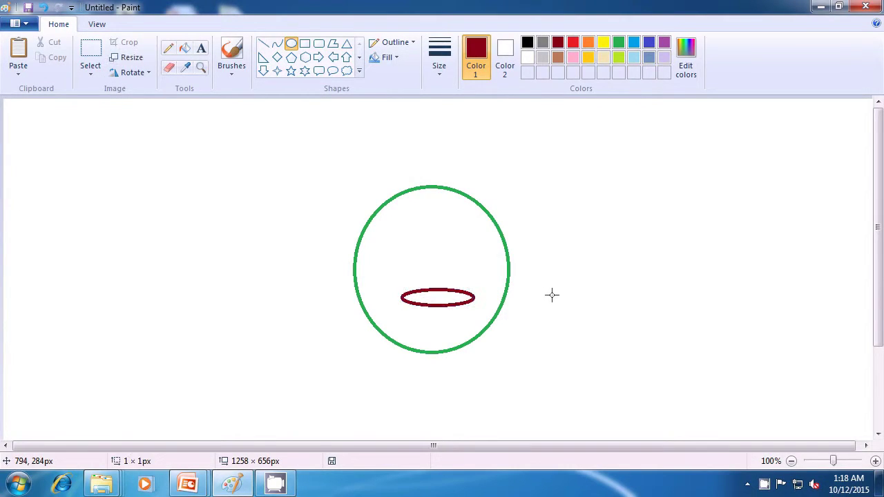
- Draw a small black circle about 25 × 27 px outside the face, above and to its right
click(528, 43)
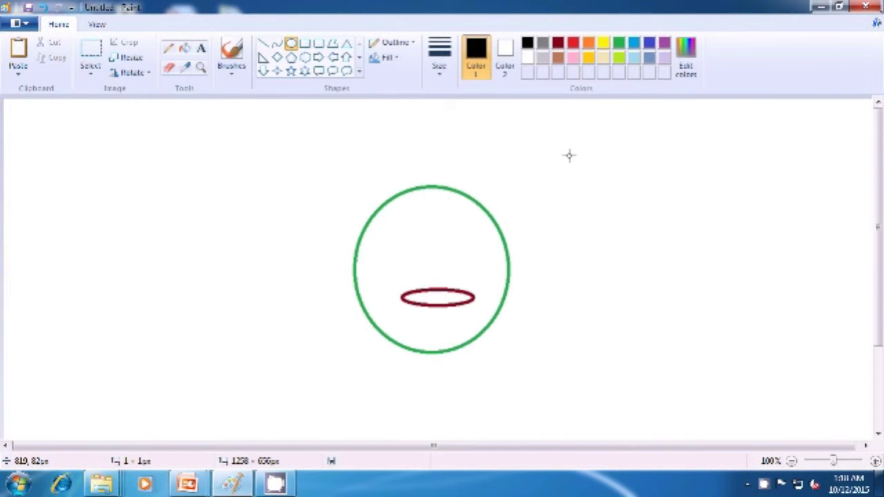
drag(569, 156, 585, 172)
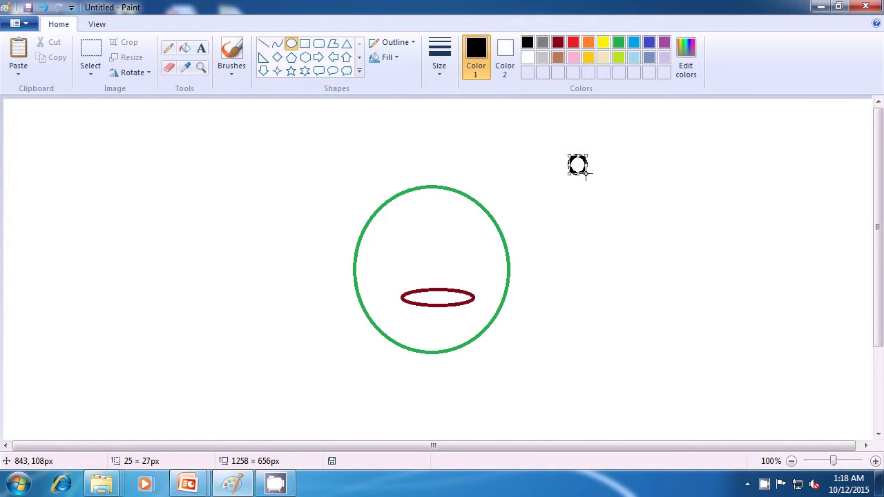
click(623, 176)
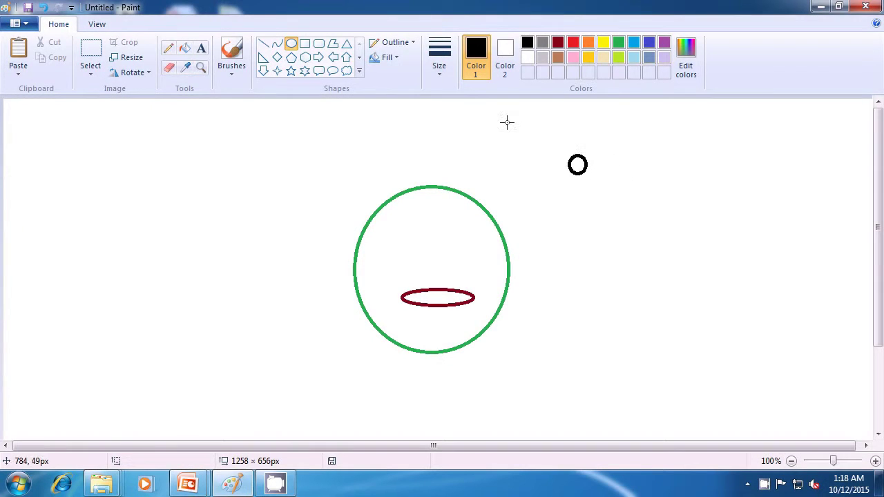
- Copy the small black circle with a rectangular selection about 45 × 54 px and paste it as the left eye near the face's edge
click(93, 67)
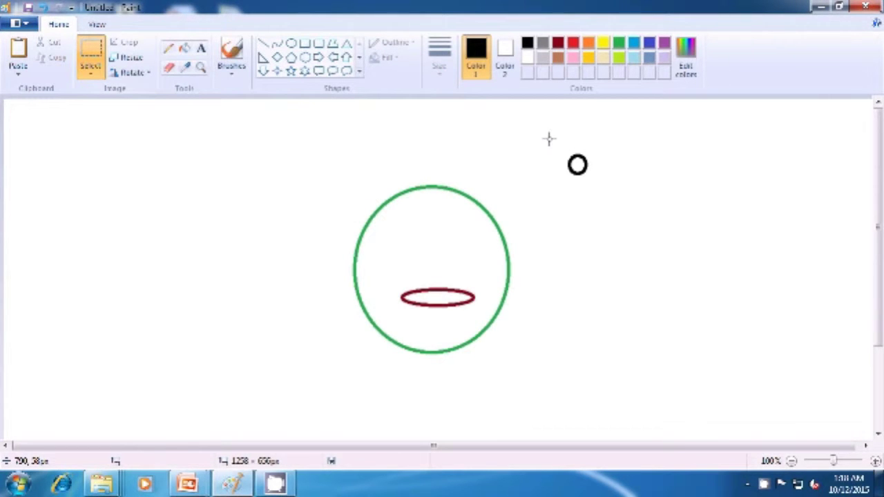
drag(560, 146, 591, 182)
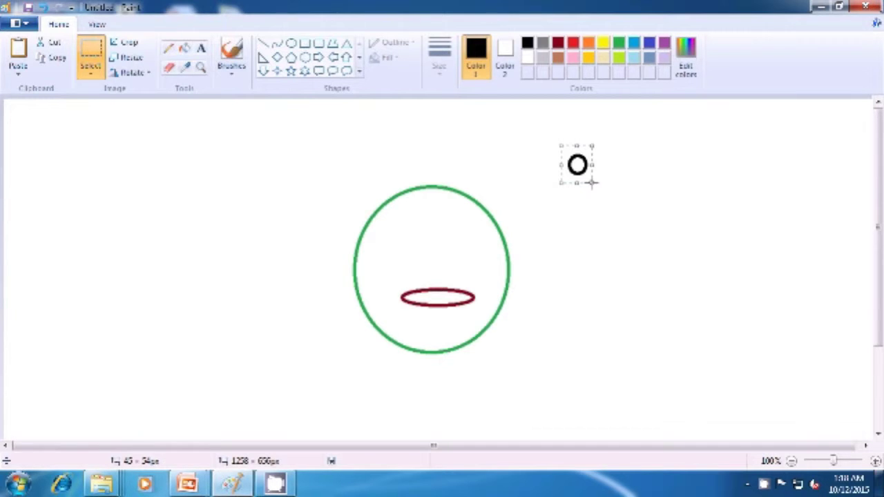
key(ctrl+v)
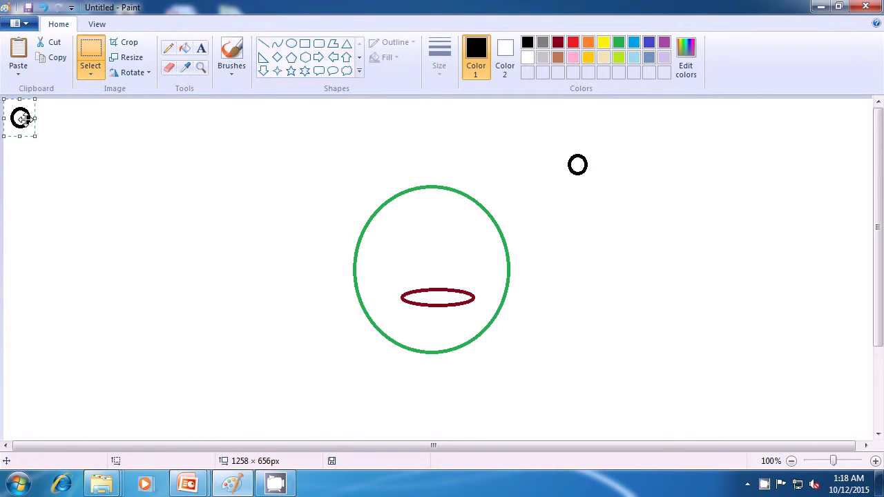
drag(22, 119, 373, 247)
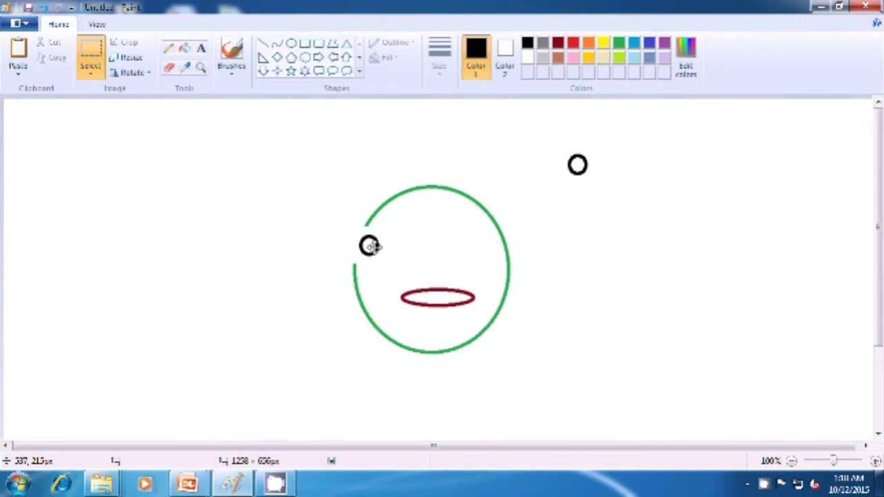
drag(373, 247, 377, 247)
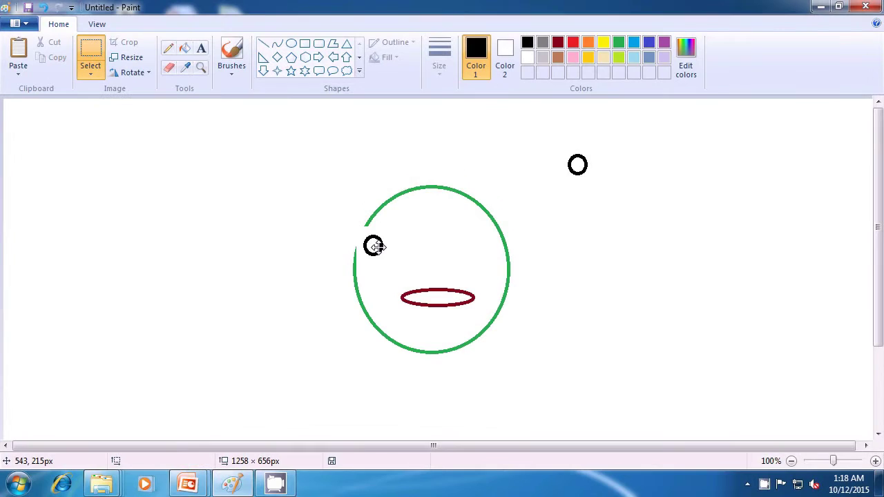
- Turn on transparent selection and shift the left eye slightly down and further inside the green outline
click(90, 72)
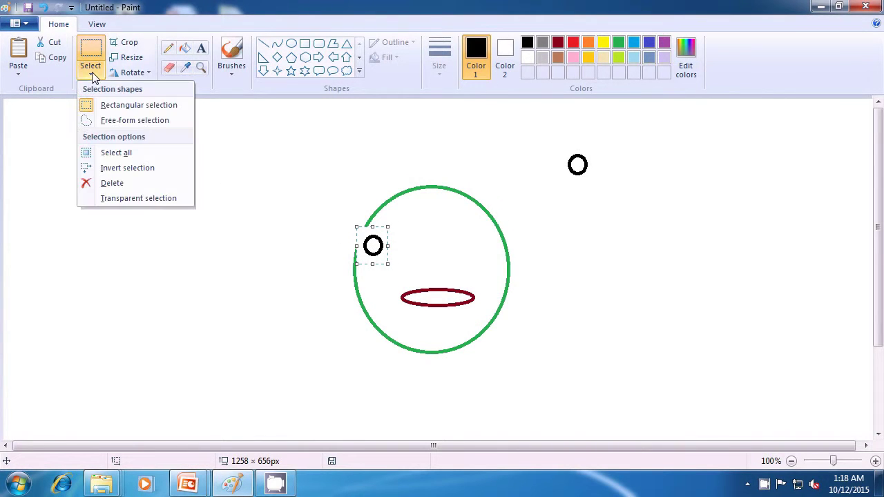
click(127, 199)
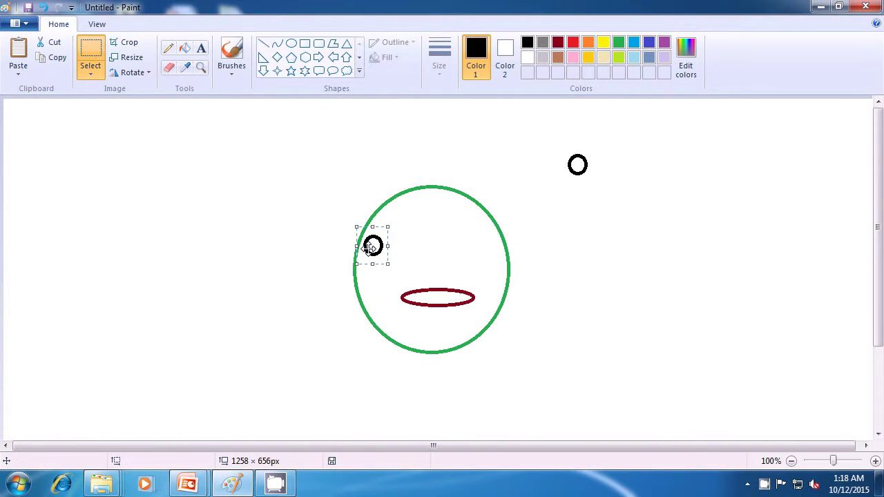
mouse_move(369, 248)
mouse_down()
mouse_move(381, 260)
mouse_move(376, 254)
mouse_up()
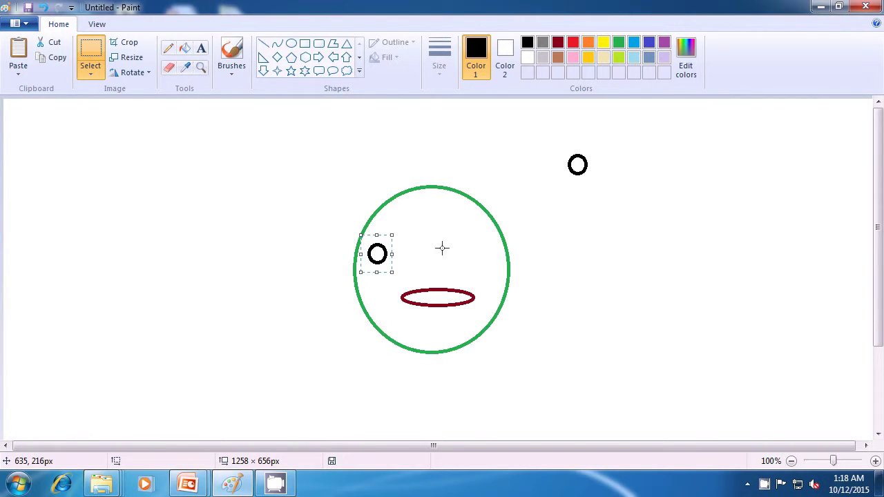
- Paste another small circle inside the face as the right eye, level with the left one
key(ctrl+v)
drag(12, 118, 470, 251)
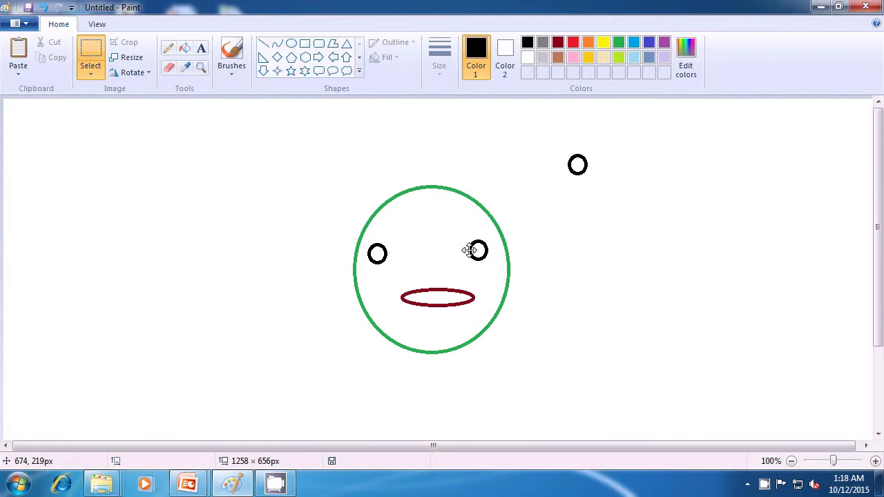
drag(469, 251, 470, 251)
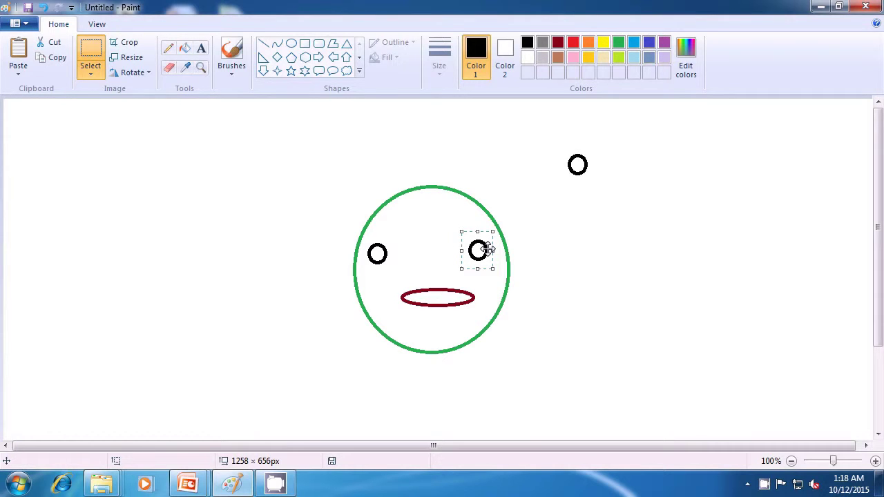
- Paste six overlapping small circles as curly hair up the face's upper-left outline, starting beside the left eye
key(ctrl+v)
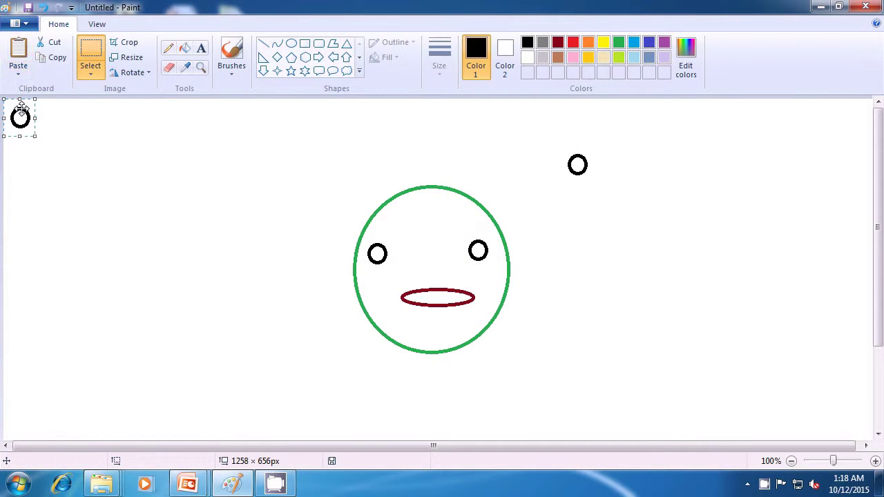
drag(21, 118, 351, 247)
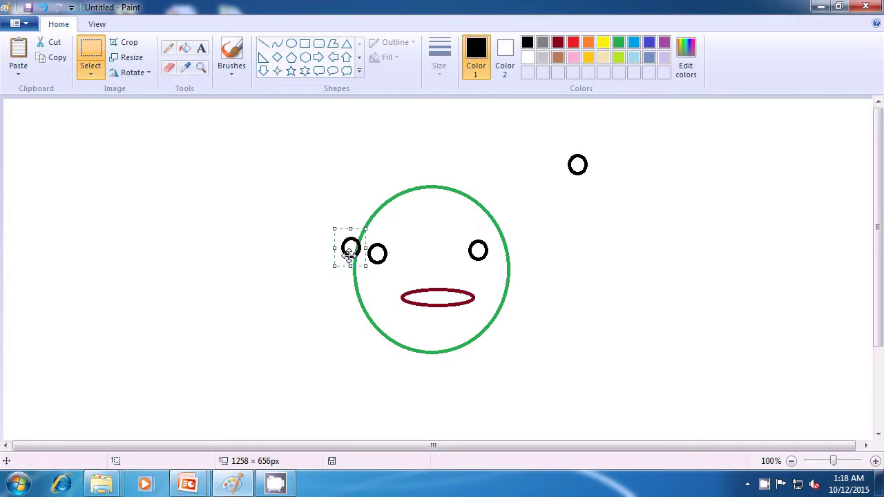
key(ctrl+v)
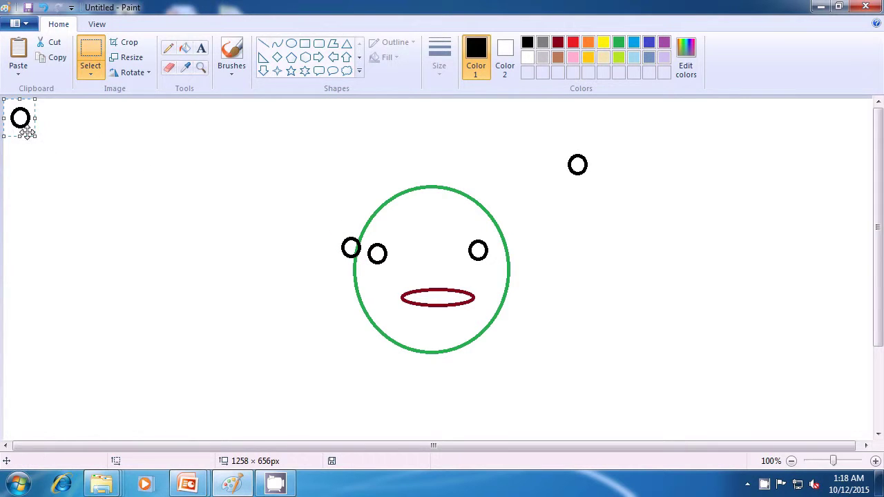
drag(20, 122, 359, 247)
key(ctrl+v)
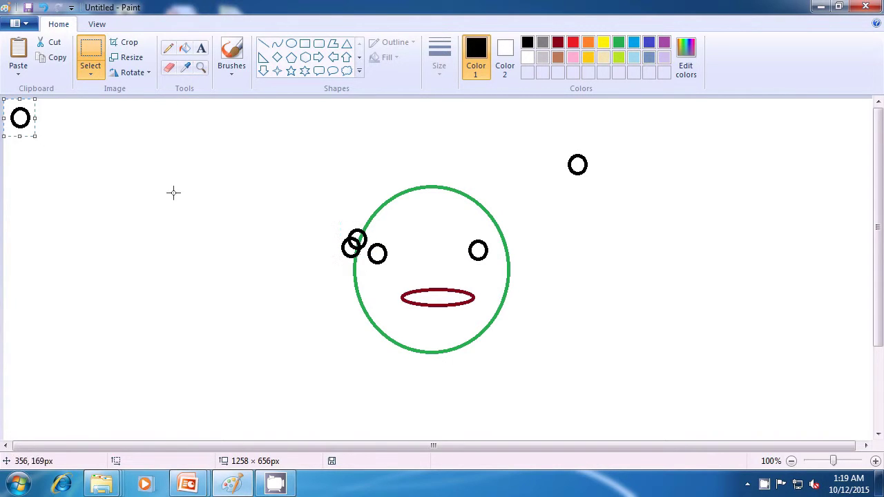
drag(19, 118, 357, 229)
key(ctrl+v)
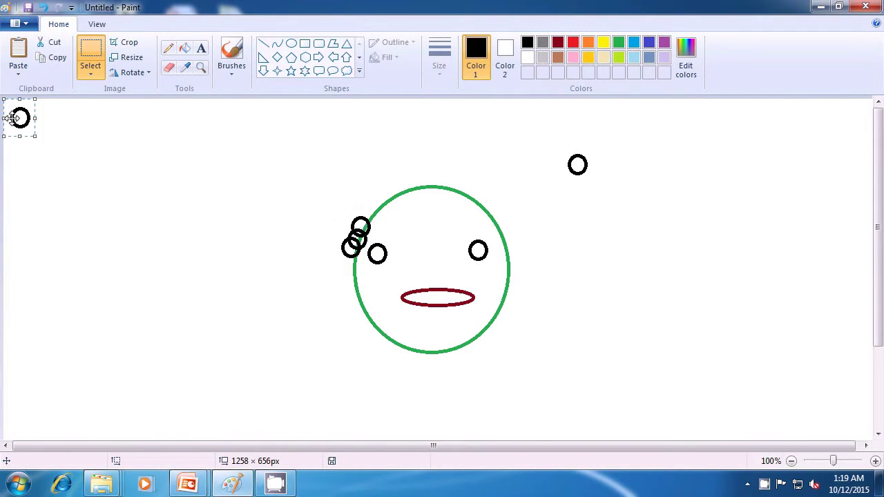
drag(20, 118, 372, 226)
key(ctrl+v)
drag(21, 119, 373, 213)
key(ctrl+v)
drag(19, 119, 384, 198)
- Continue the hair with five more overlapping circle copies along the outline up to the top centre of the face
key(ctrl+v)
drag(20, 118, 390, 197)
key(ctrl+v)
drag(24, 115, 405, 188)
key(ctrl+v)
drag(20, 117, 413, 185)
key(ctrl+v)
drag(31, 120, 442, 186)
key(ctrl+v)
drag(20, 117, 438, 181)
key(Escape)
- Add three more overlapping circle copies to the hair just right of the face's top centre, raising the last one slightly
key(ctrl+v)
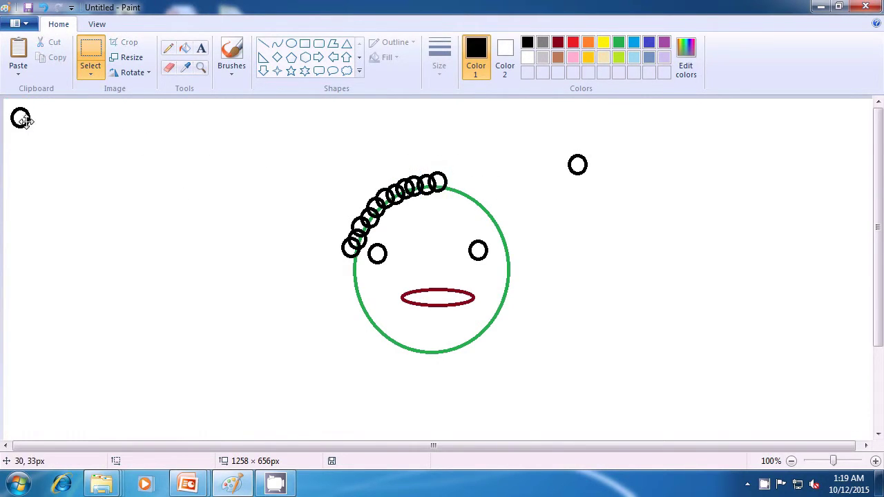
drag(26, 119, 455, 187)
key(Escape)
key(ctrl+v)
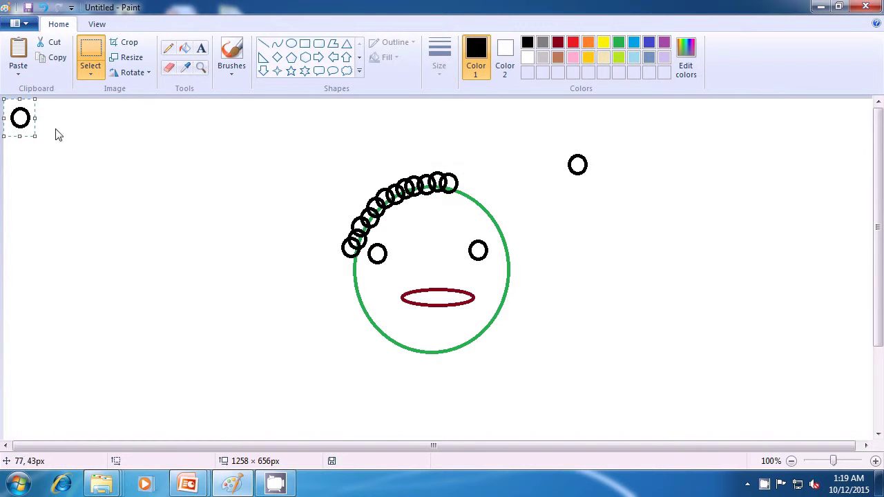
drag(24, 121, 461, 193)
key(Escape)
key(ctrl+v)
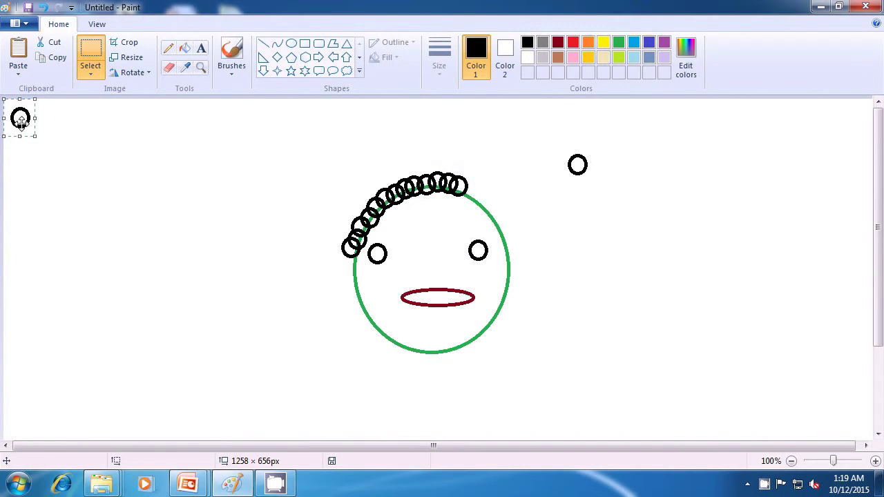
drag(20, 118, 471, 198)
key(Escape)
drag(469, 197, 468, 193)
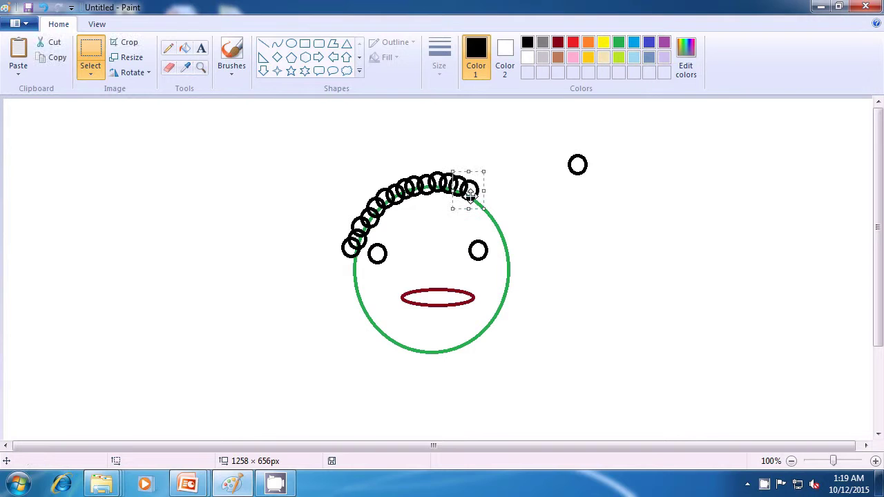
- Continue the hair with six more overlapping circle copies down the face's upper-right outline, ending beside the right eye
key(ctrl+v)
drag(20, 118, 486, 201)
key(ctrl+v)
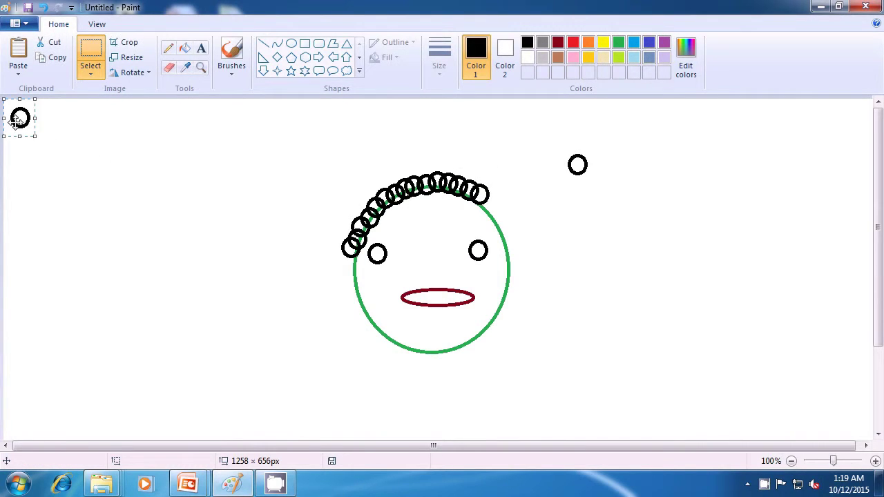
drag(20, 118, 482, 209)
key(ctrl+v)
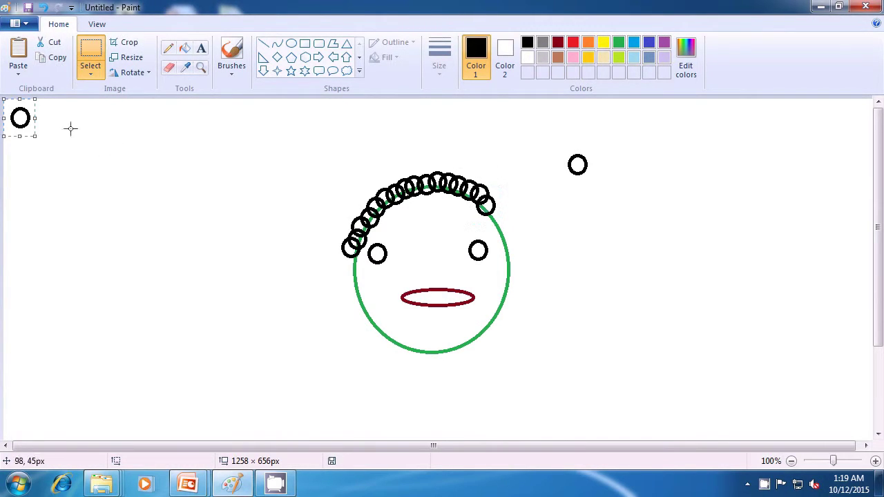
drag(21, 118, 495, 223)
key(ctrl+v)
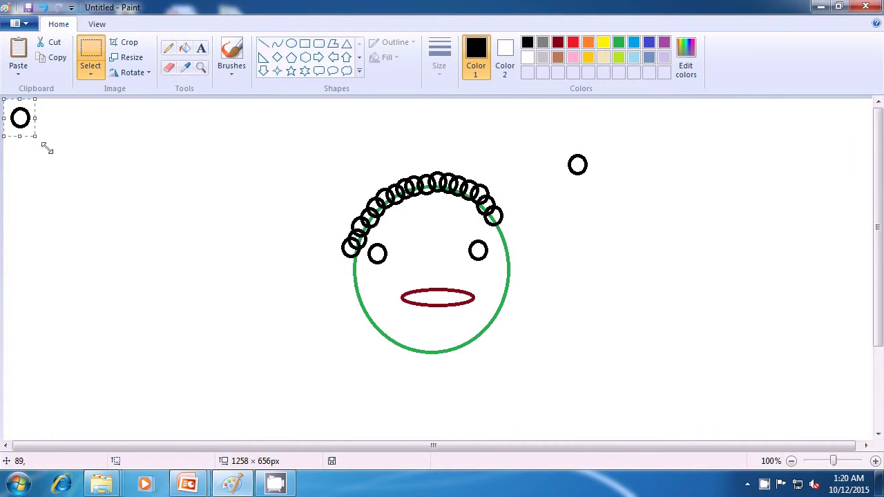
drag(21, 119, 492, 236)
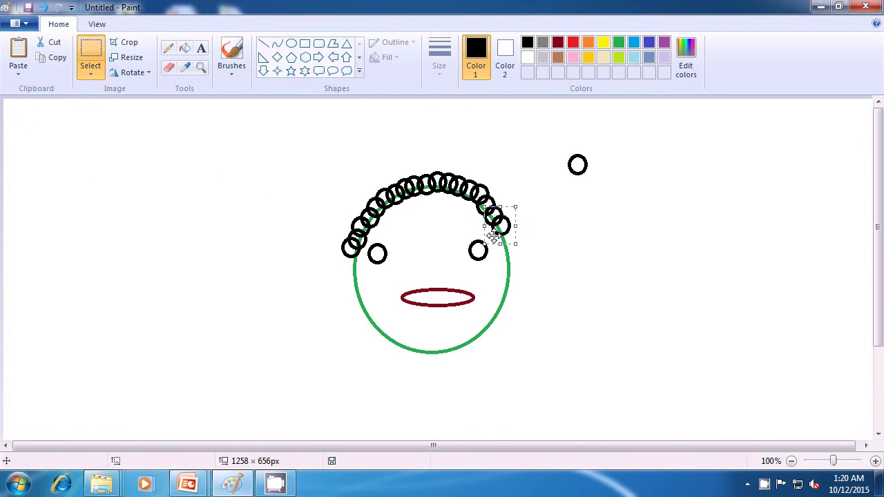
key(ctrl+v)
drag(23, 119, 511, 238)
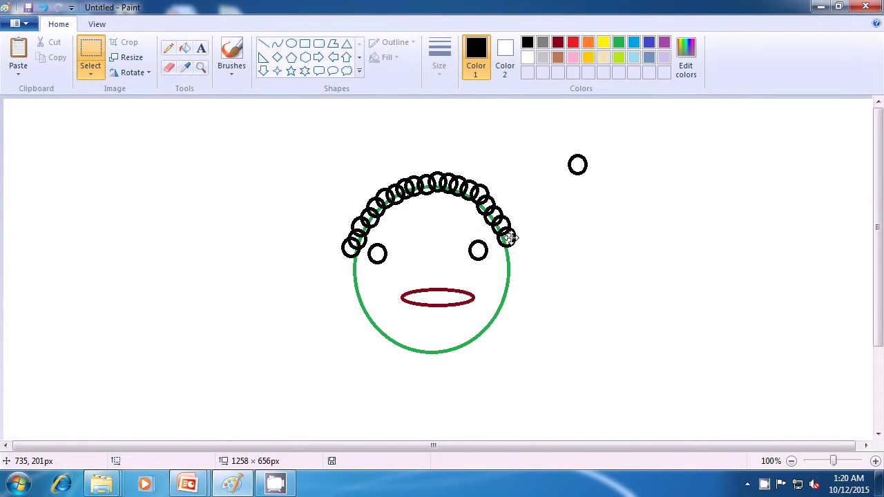
key(ctrl+v)
drag(21, 119, 506, 252)
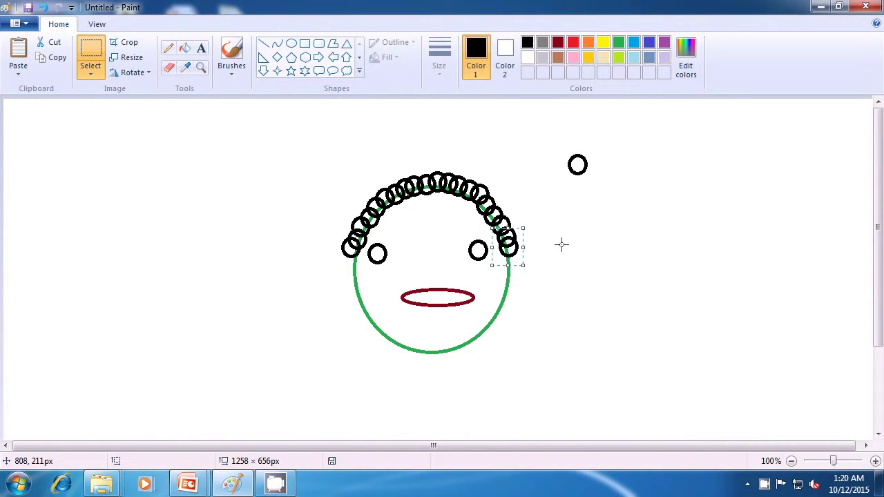
- Start a second, outer hair row with six circle copies up the face's upper-left side, slightly outside the first row
key(ctrl+v)
drag(21, 118, 351, 233)
key(ctrl+v)
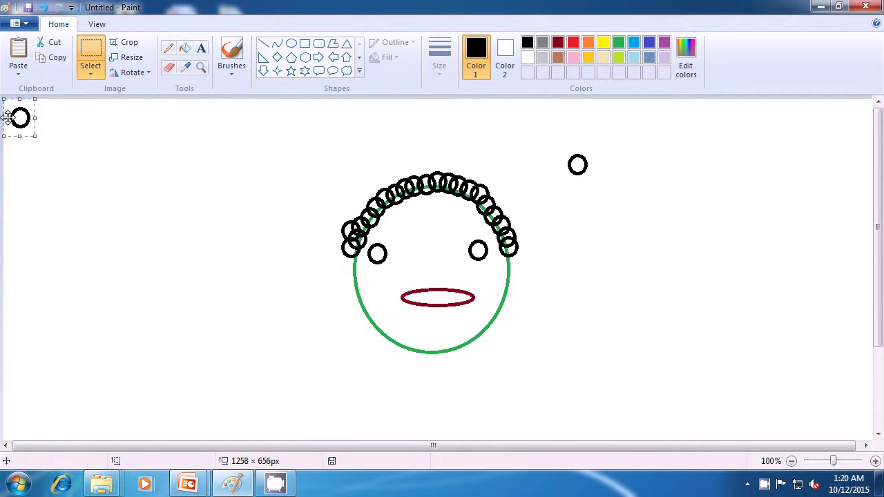
drag(19, 116, 344, 212)
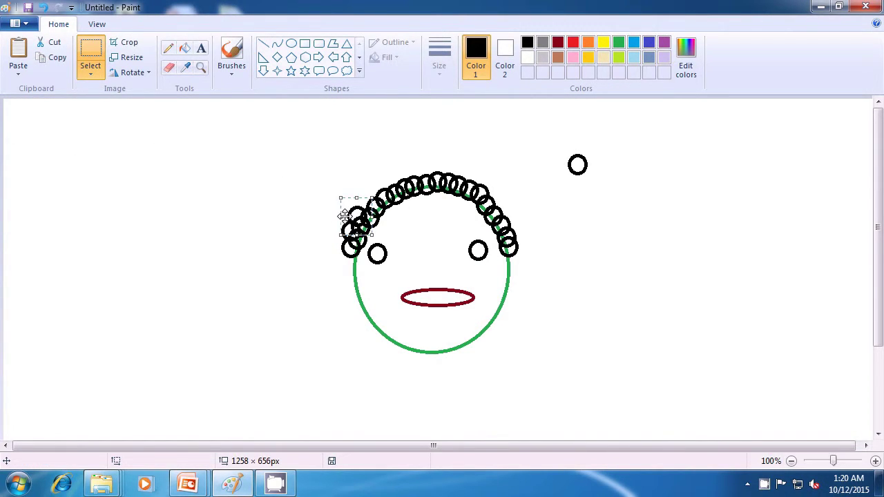
key(ctrl+v)
drag(19, 116, 356, 204)
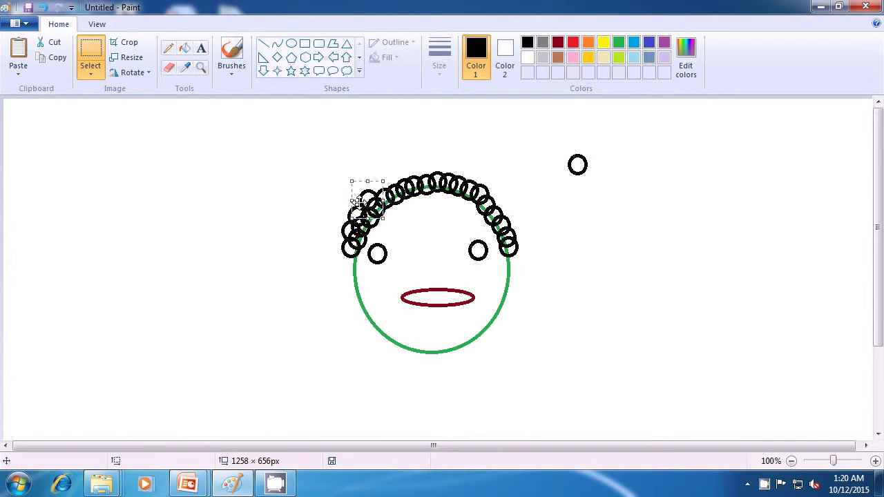
key(ctrl+v)
drag(21, 118, 382, 187)
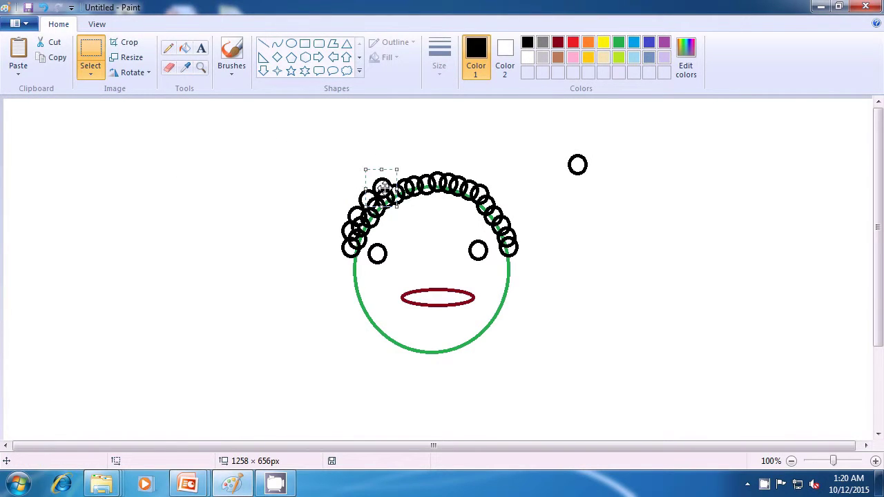
key(ctrl+v)
drag(20, 116, 395, 180)
key(ctrl+v)
drag(20, 117, 407, 176)
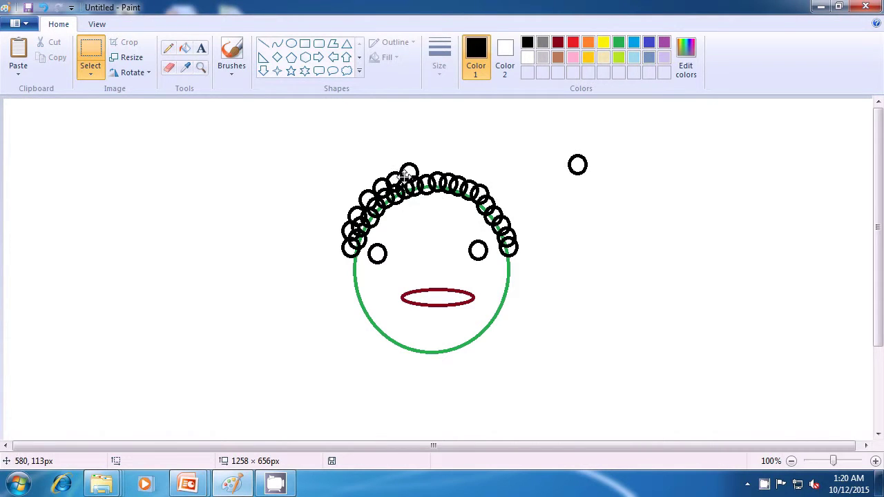
- Extend the outer hair row with six more circle copies across the top of the head and just past its centre
key(ctrl+v)
drag(20, 118, 421, 173)
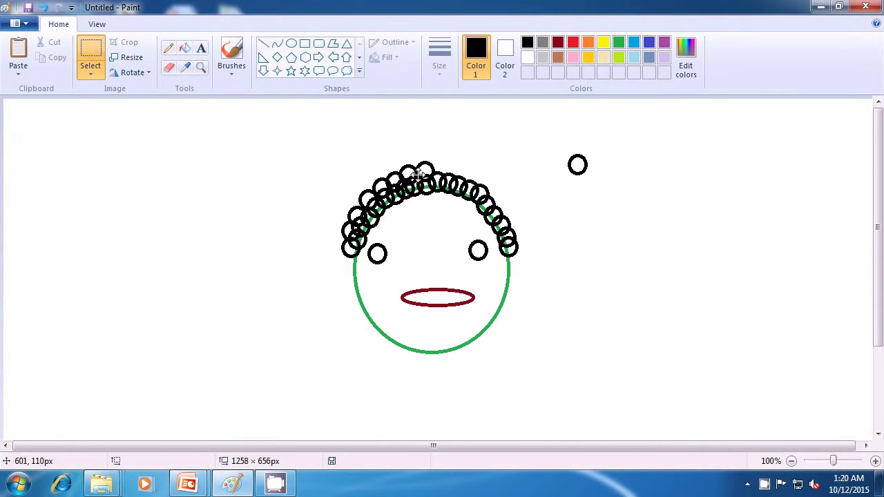
key(ctrl+v)
drag(20, 118, 438, 175)
key(ctrl+v)
drag(20, 117, 464, 178)
key(ctrl+v)
key(ctrl+v)
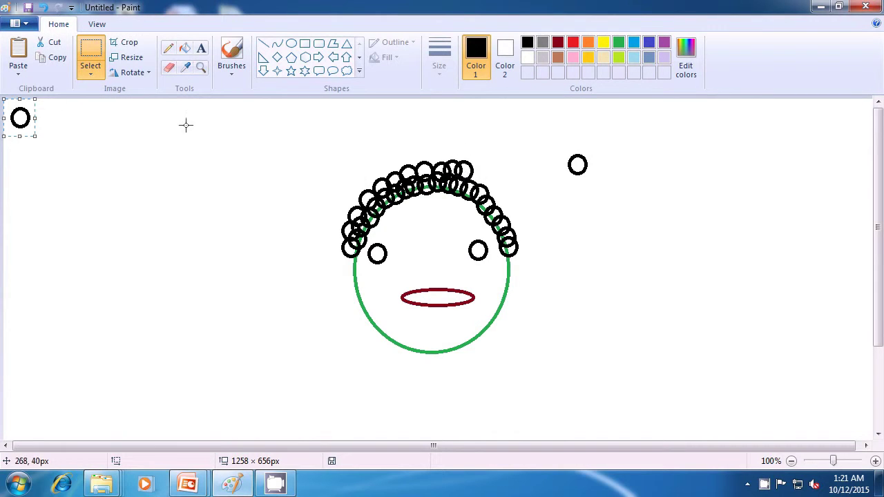
drag(20, 117, 473, 184)
key(ctrl+v)
drag(20, 117, 483, 186)
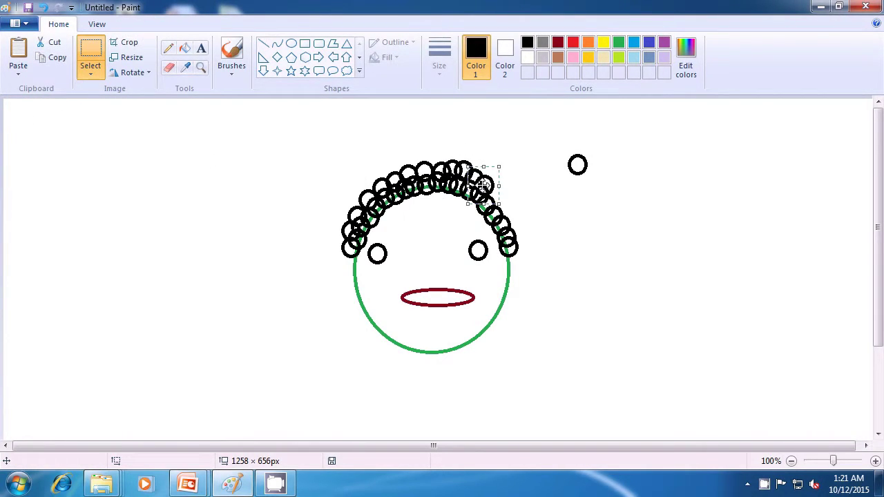
click(483, 185)
- Finish the outer hair row with five circle copies down the head's right side, and deselect the last one
key(ctrl+v)
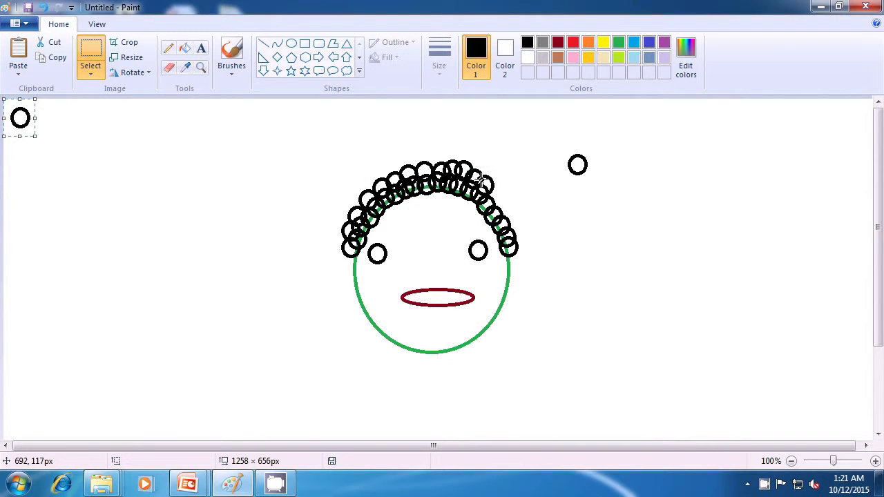
drag(27, 122, 504, 198)
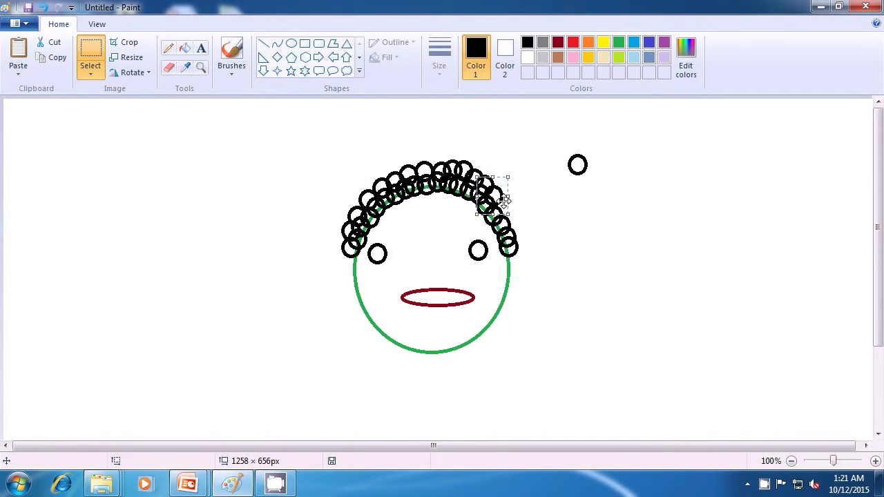
key(ctrl+v)
drag(20, 118, 496, 208)
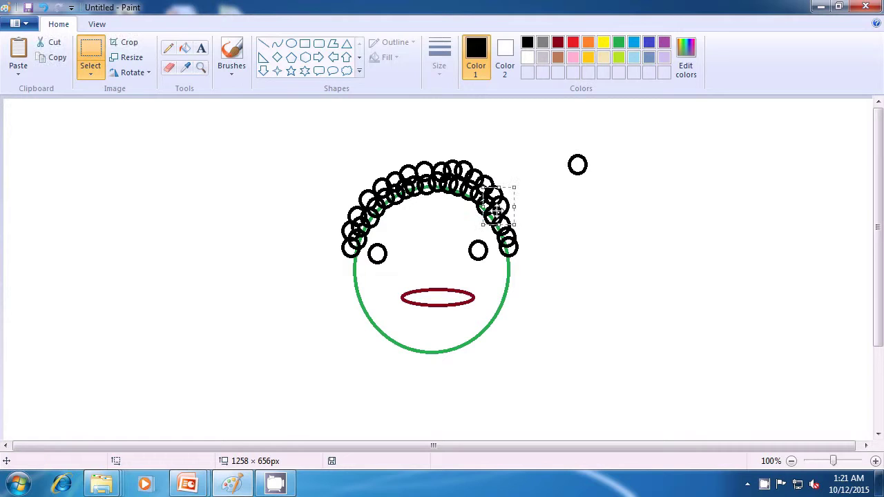
key(ctrl+v)
drag(20, 118, 509, 214)
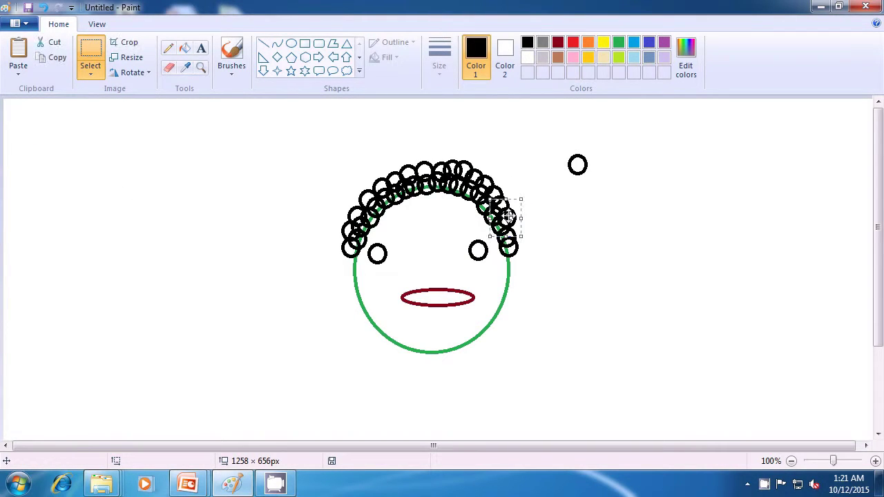
key(ctrl+v)
drag(20, 118, 511, 225)
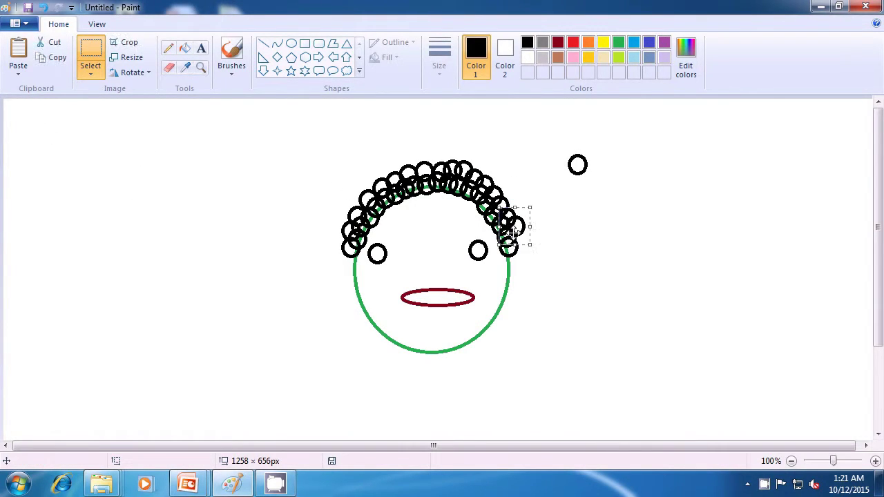
key(ctrl+v)
drag(20, 118, 511, 240)
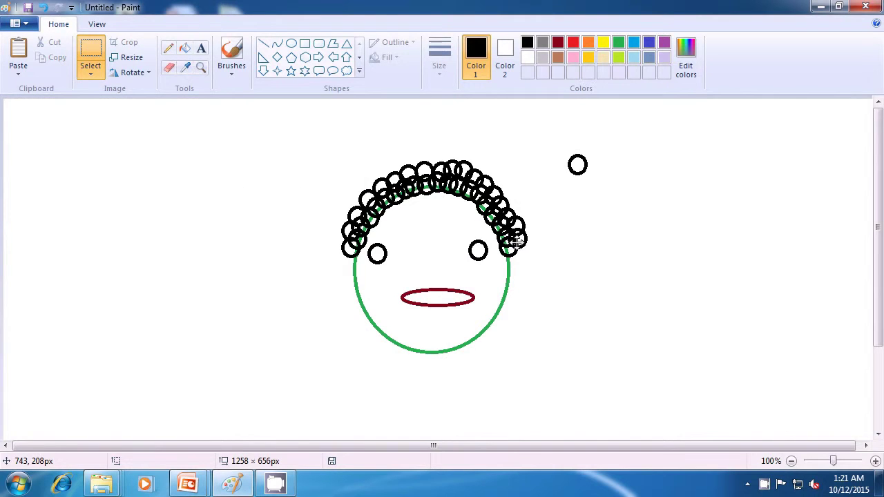
click(584, 242)
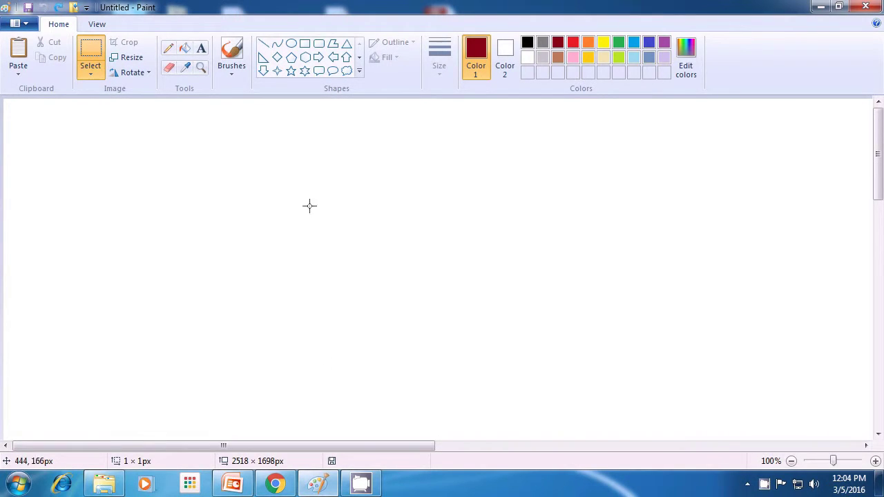
- Draw a large circle with a black outline in the middle of the blank canvas
click(293, 46)
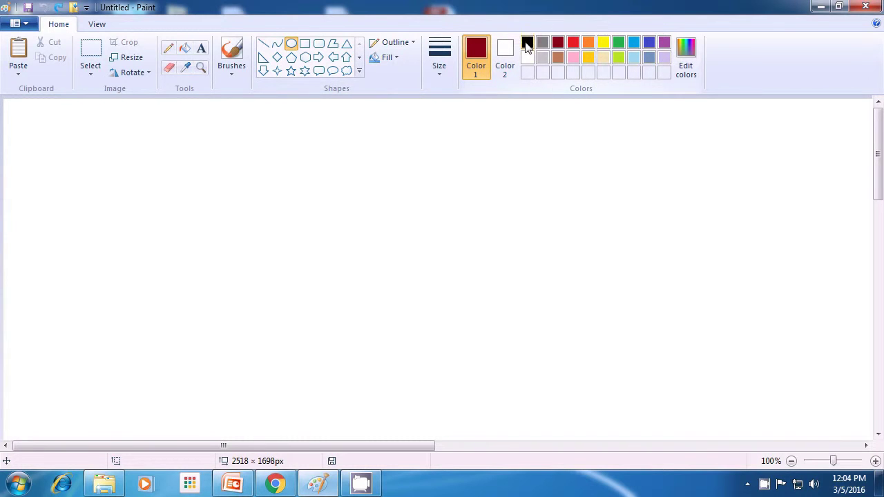
click(527, 44)
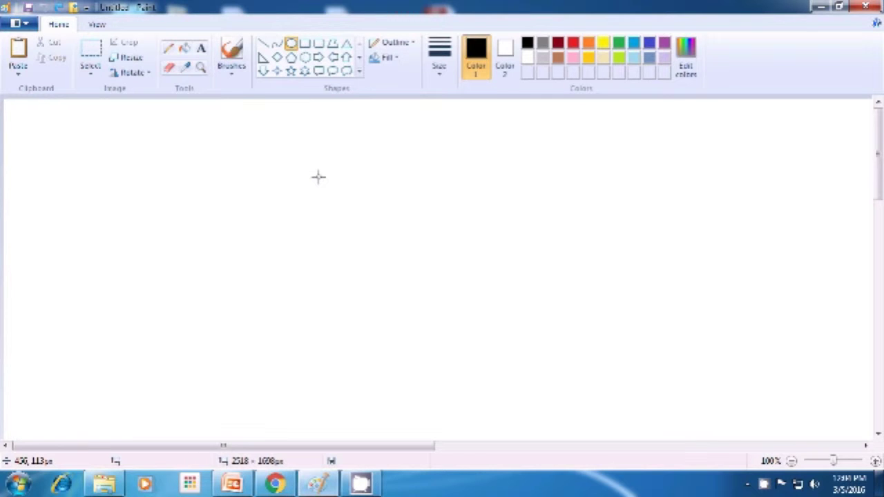
drag(318, 177, 505, 362)
click(563, 331)
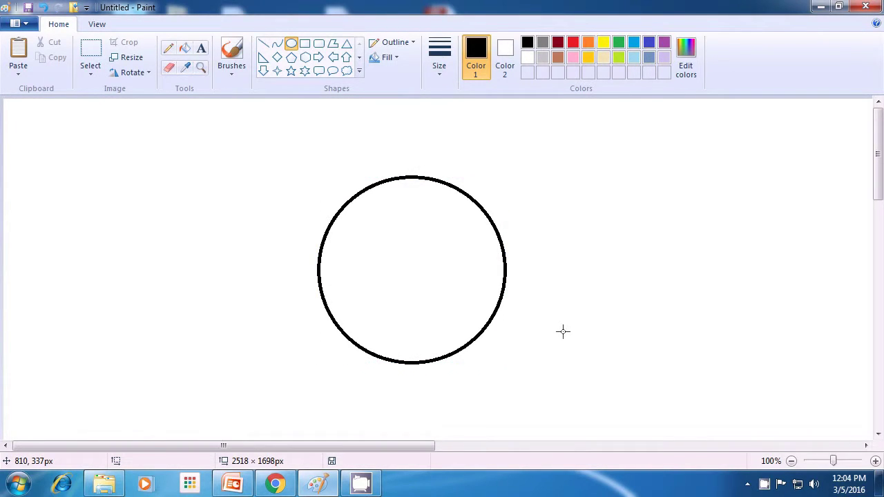
- Draw a dark red upright oval with Solid color fill, about 128 × 156 px, over the large circle's upper-left edge
click(559, 44)
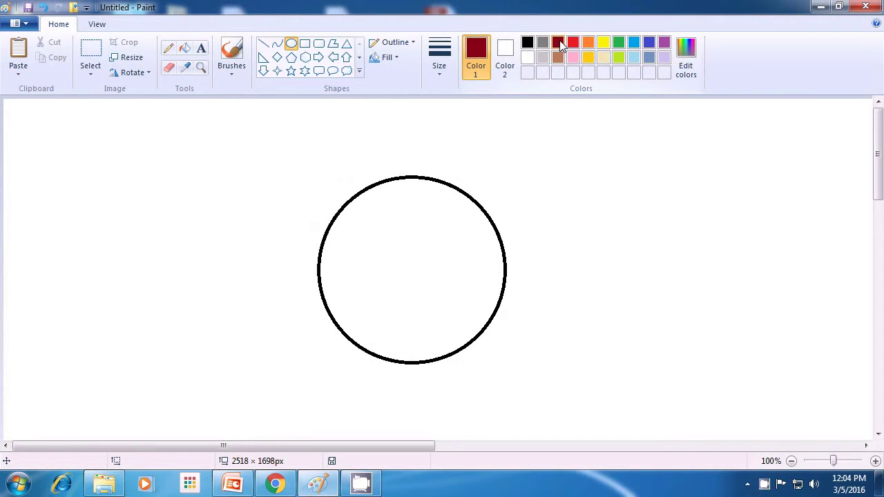
click(393, 59)
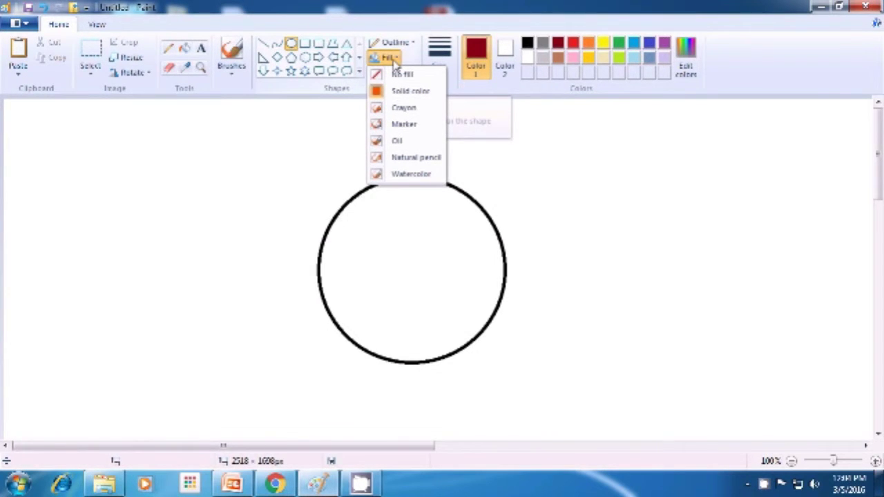
click(409, 91)
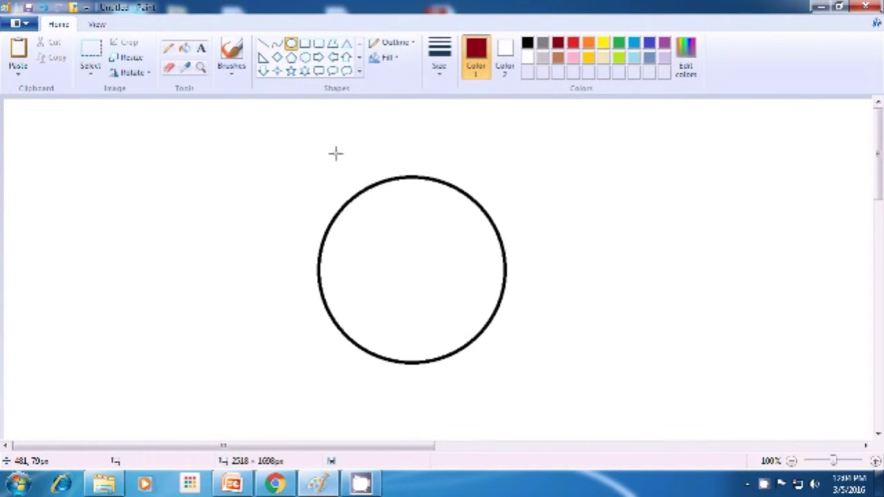
drag(336, 154, 424, 260)
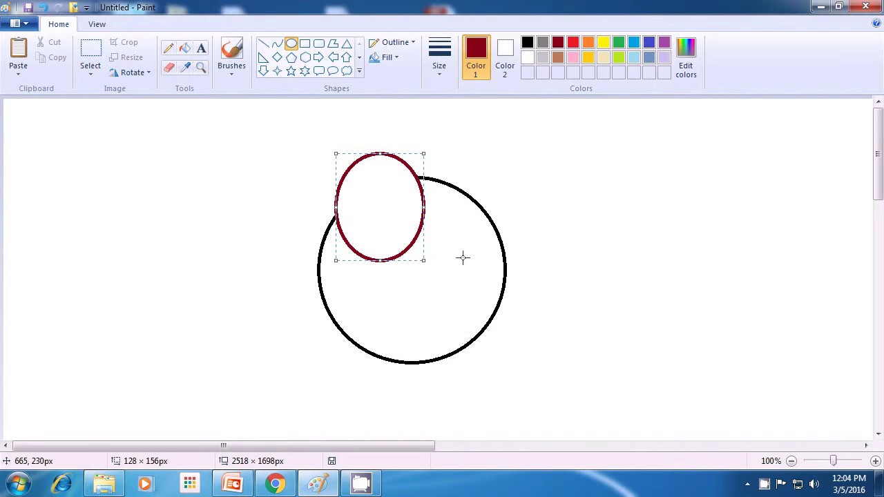
click(462, 257)
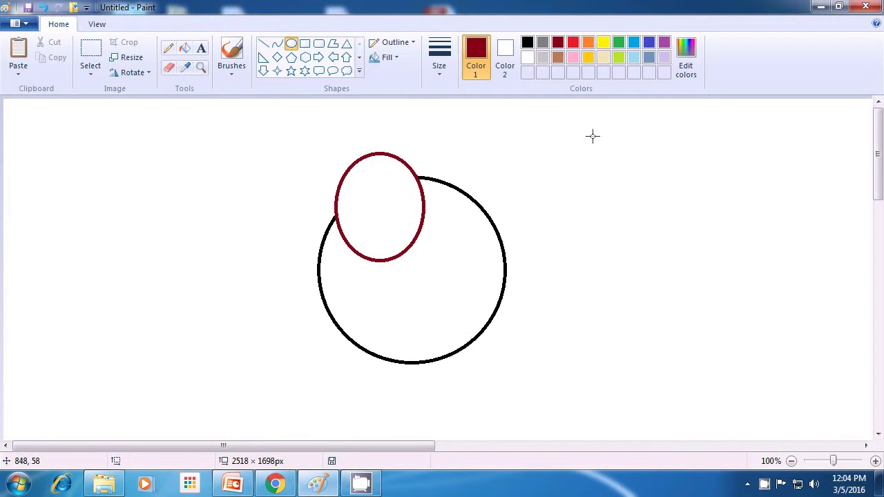
- Draw a flat turquoise oval across the large circle's left edge, overlapping the lower end of the dark red oval
click(633, 46)
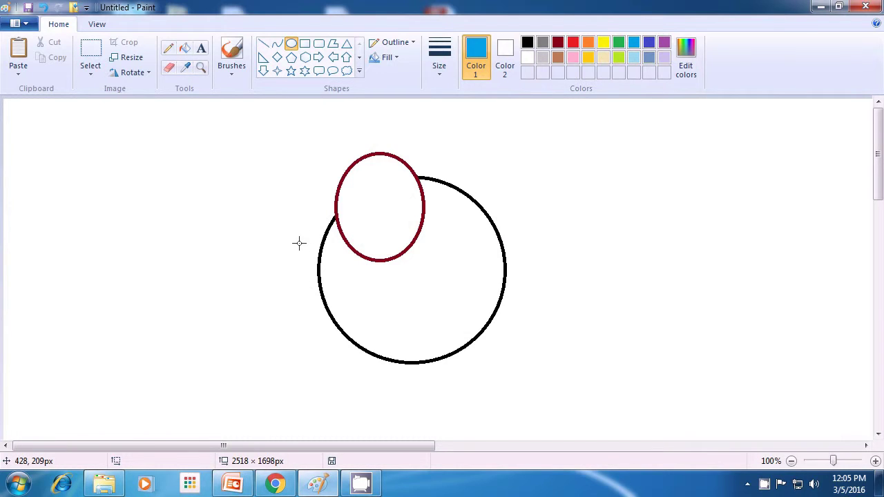
drag(299, 243, 383, 299)
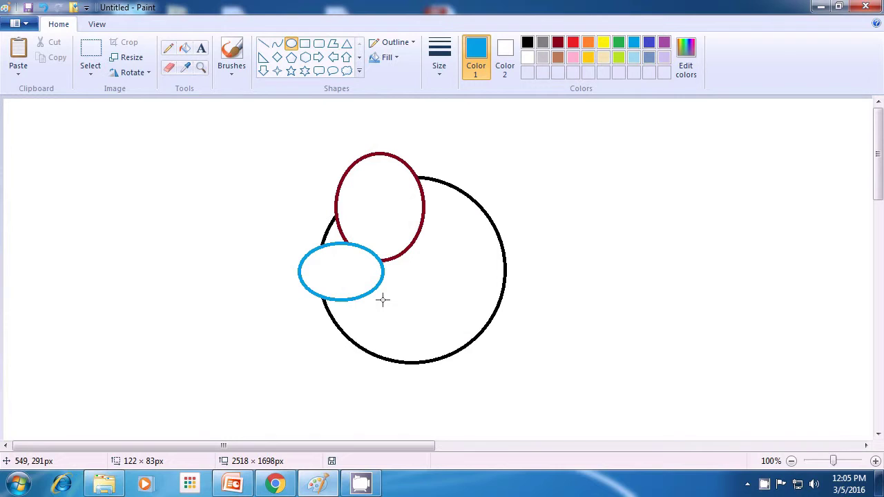
drag(383, 299, 379, 288)
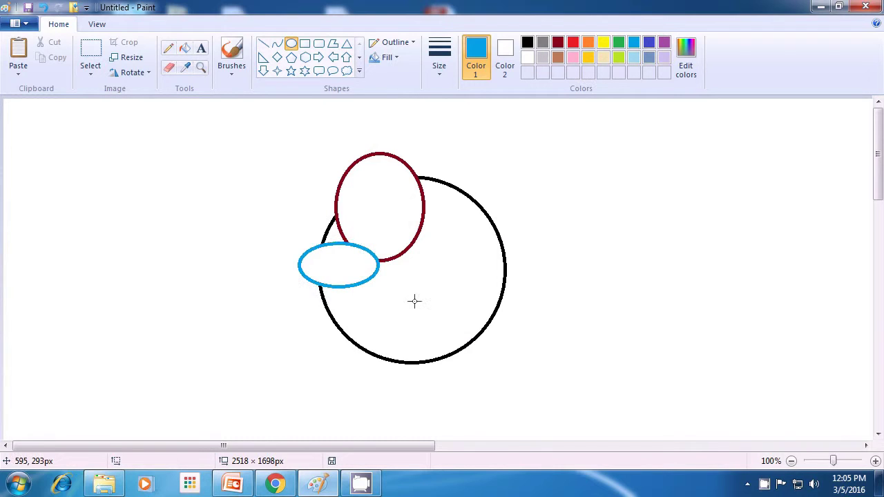
- Draw a small indigo circle about 54 × 52 px over the right edge of the dark red oval
click(649, 43)
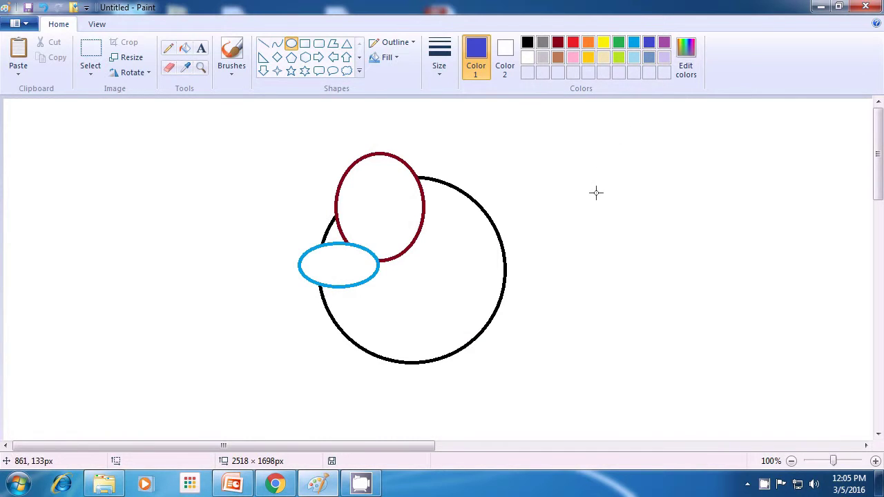
drag(411, 209, 449, 245)
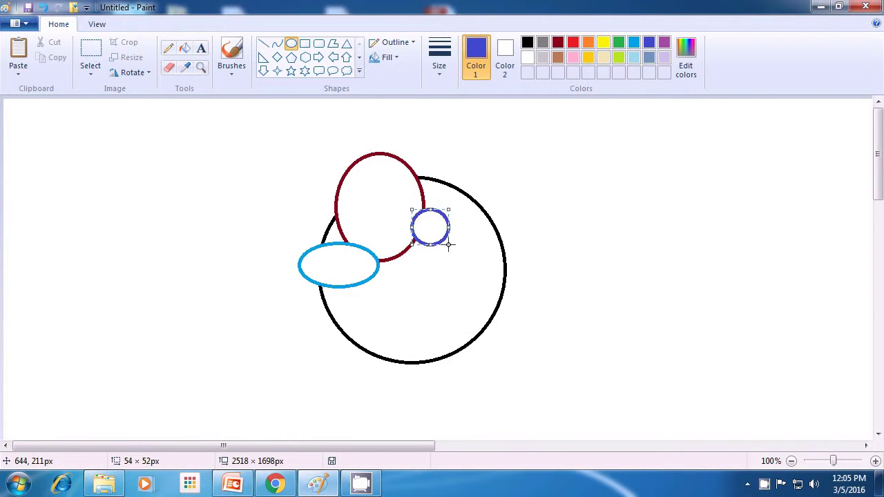
click(540, 229)
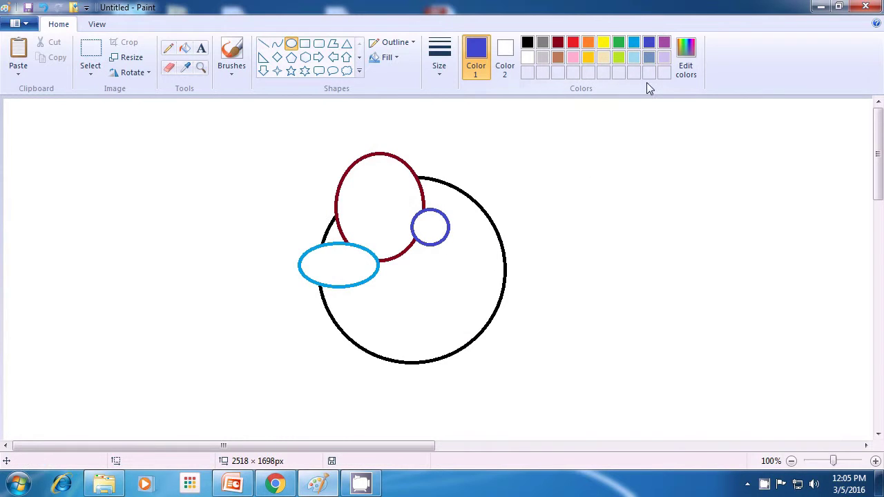
- Draw a tall, narrow purple oval from inside the dark red oval down across the large circle's lower edge
click(664, 45)
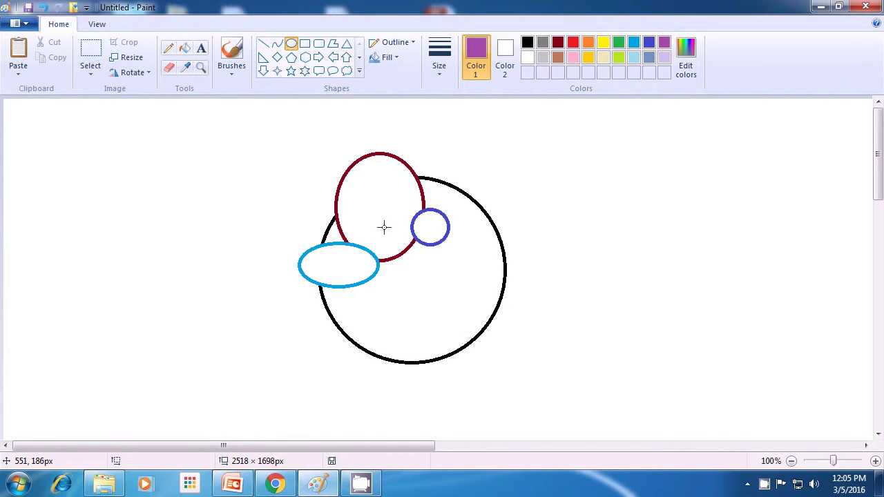
mouse_move(382, 226)
mouse_down()
mouse_move(391, 361)
mouse_move(401, 367)
mouse_up()
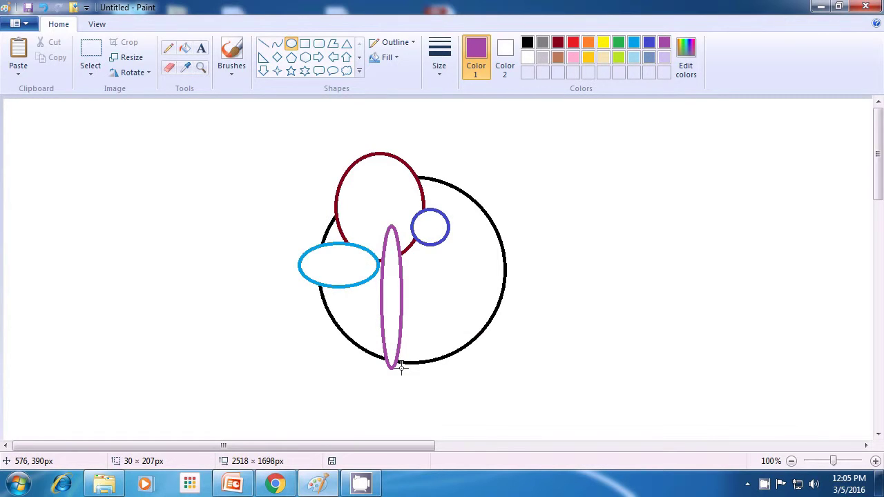
drag(401, 367, 404, 371)
click(491, 378)
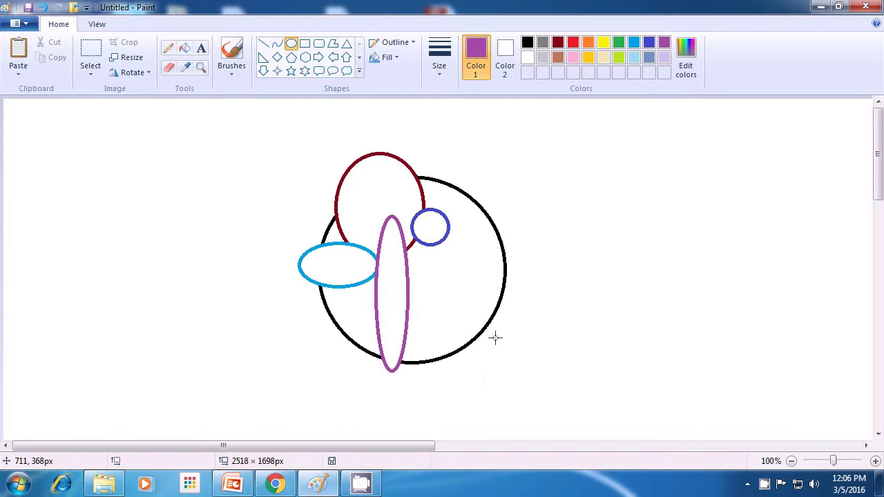
- Draw a small lime upright oval, about 32 × 53 px, over the large circle's upper-right edge
click(619, 58)
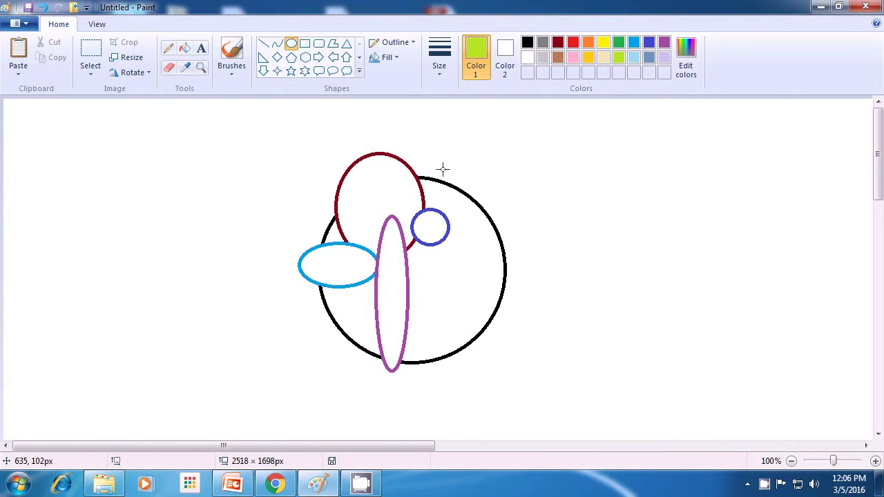
drag(442, 168, 466, 204)
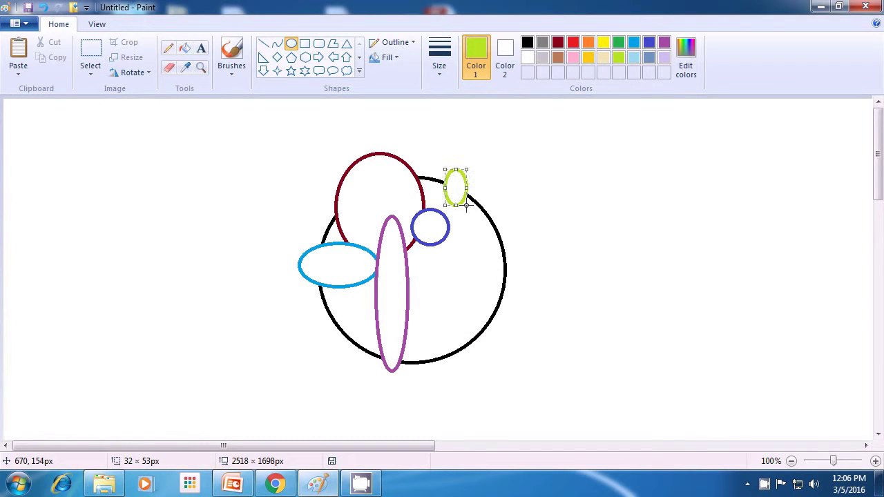
click(570, 190)
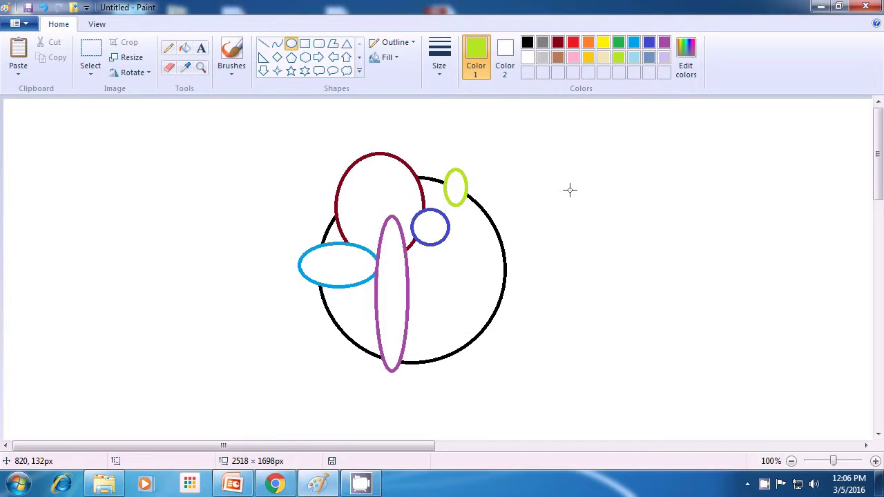
- Draw a flat blue-gray oval, about 130 × 43 px, across the large circle's right edge below the lime oval
click(649, 58)
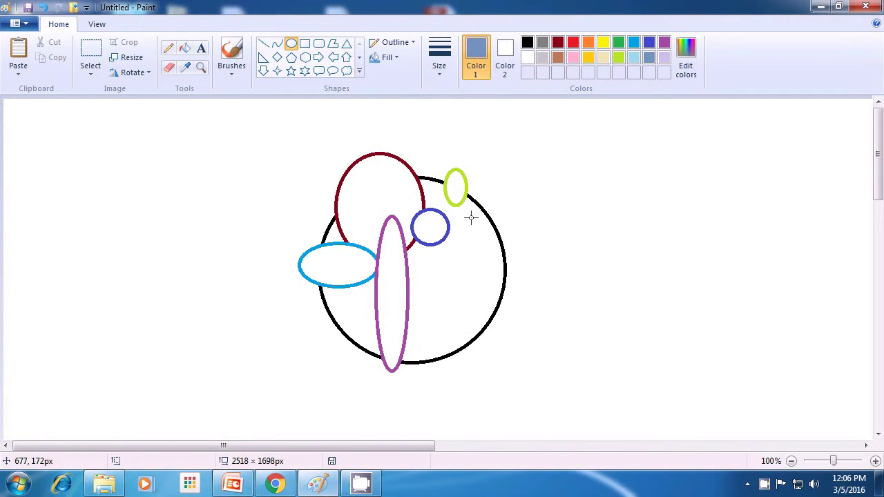
drag(471, 218, 560, 247)
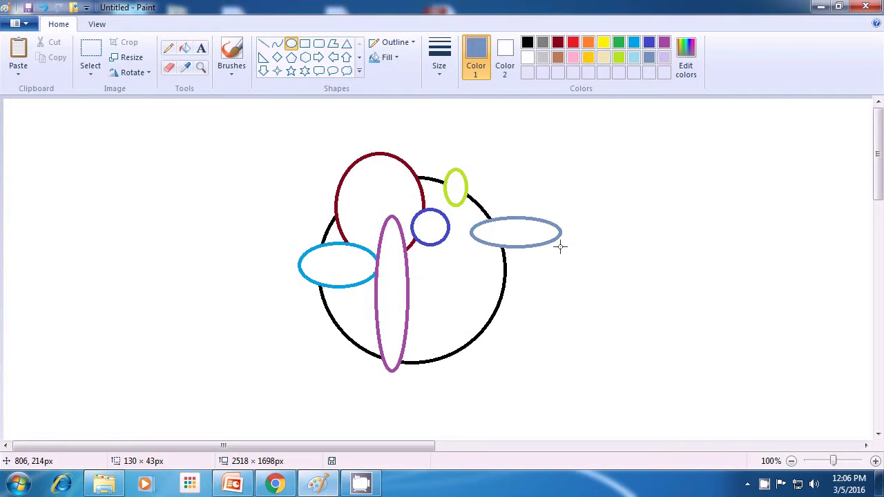
drag(560, 247, 560, 247)
click(638, 259)
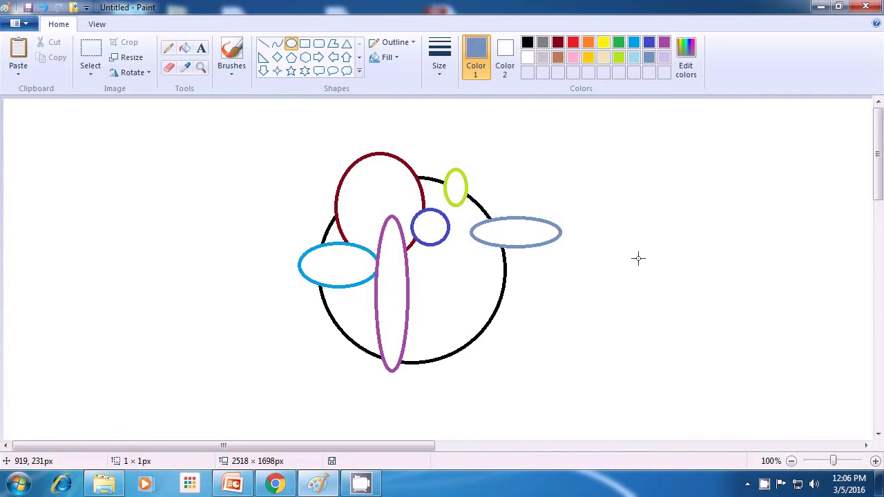
- Draw a red upright oval, about 109 × 133 px, over the large circle's lower-right edge
click(572, 43)
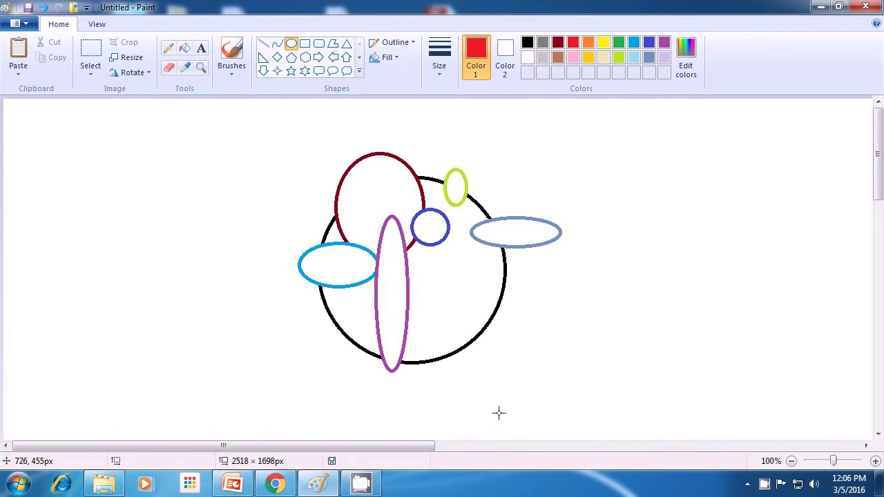
drag(443, 291, 519, 382)
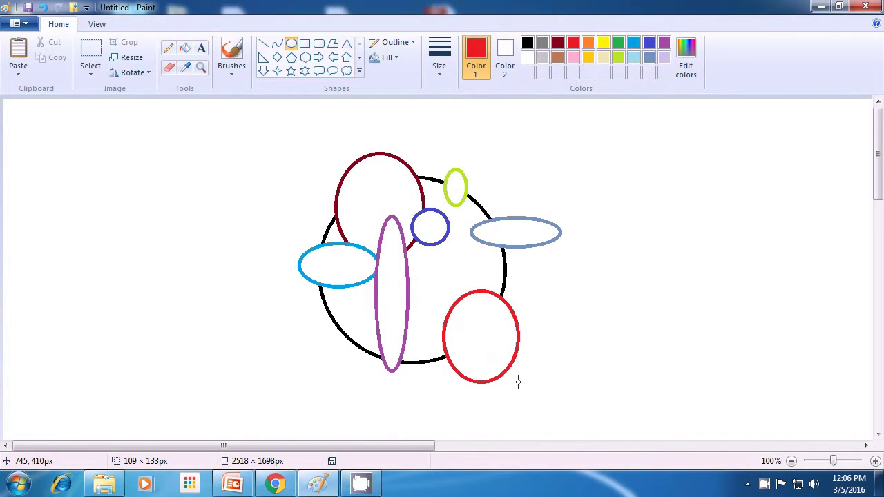
drag(518, 381, 519, 381)
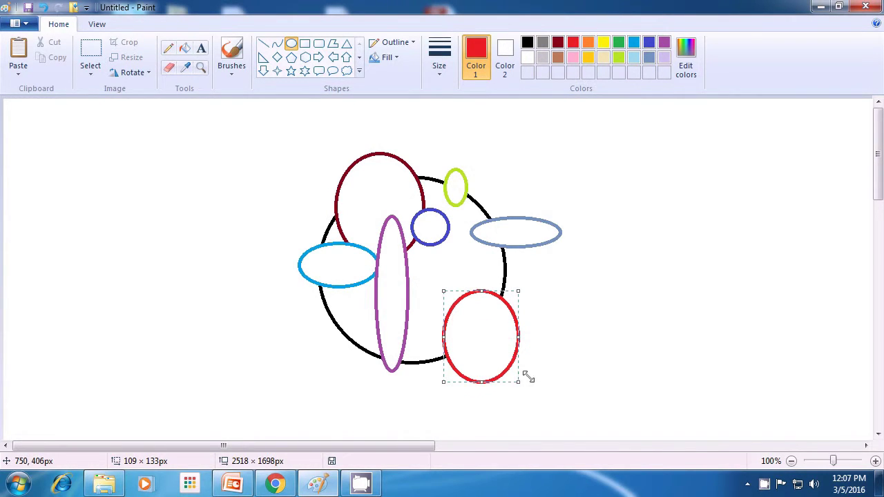
click(598, 336)
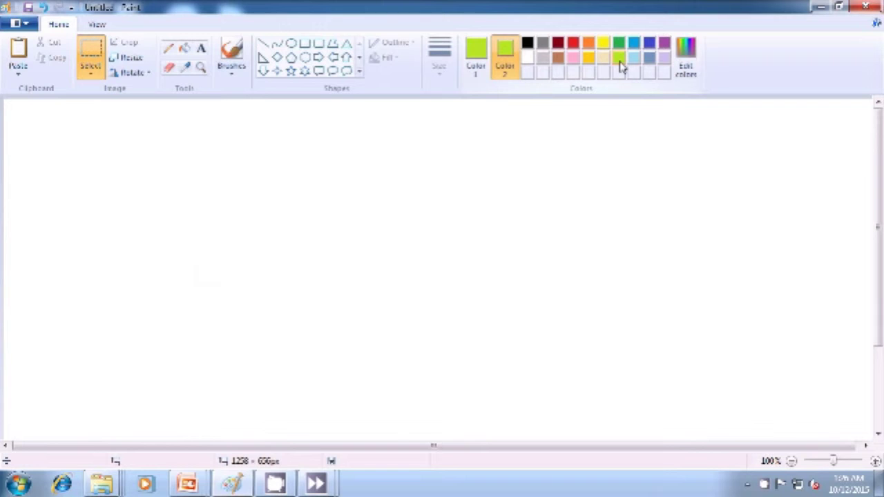
- Draw a large lime upright oval with Solid color fill in the middle of the blank canvas
click(292, 46)
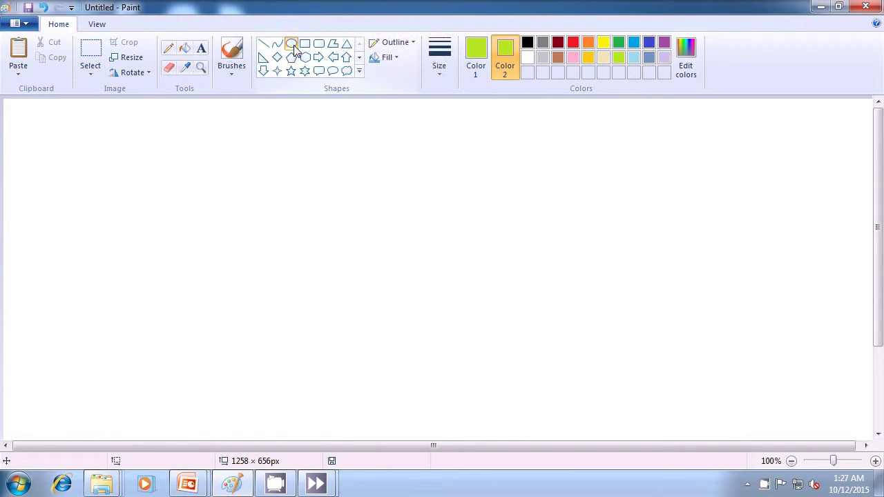
click(397, 58)
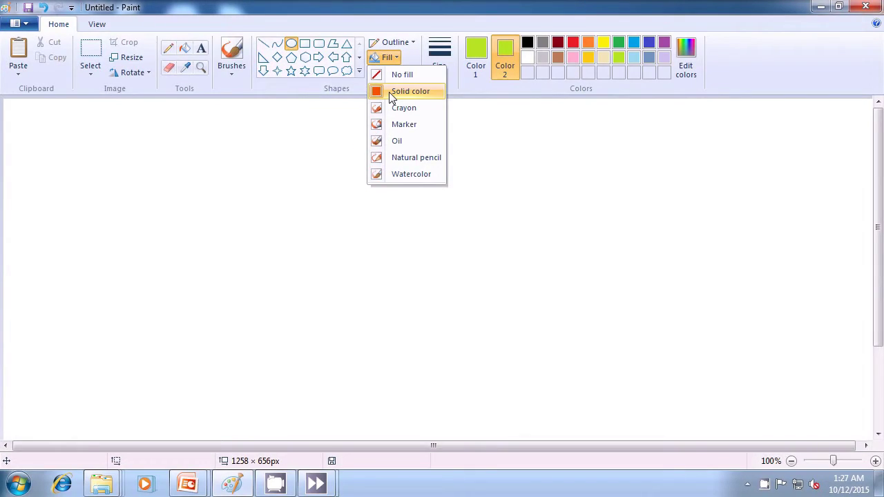
click(389, 92)
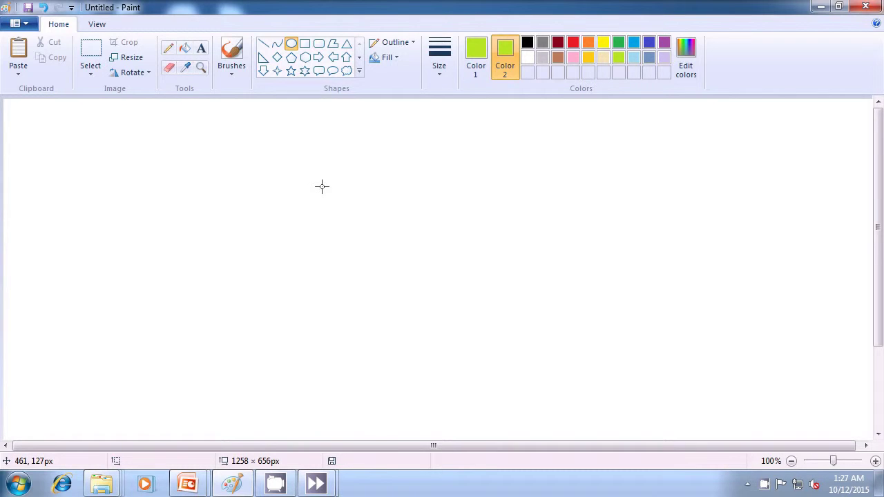
drag(348, 194, 519, 401)
click(598, 323)
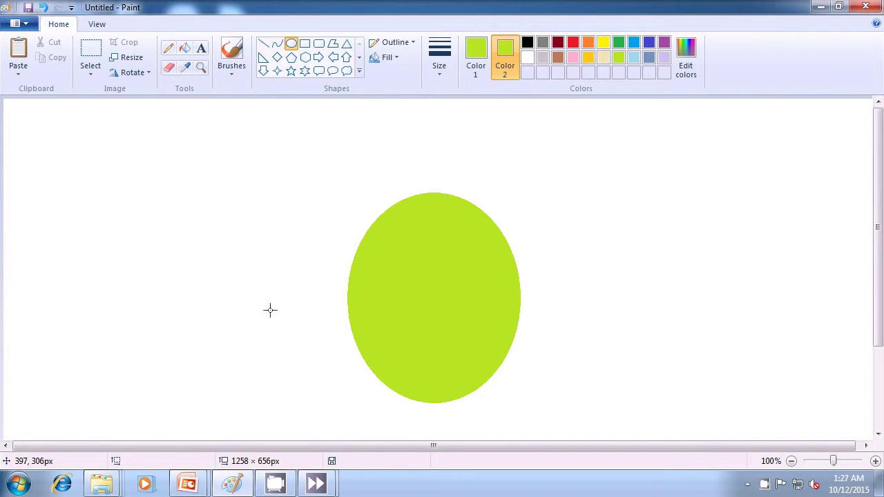
- Draw a wide, flat oval with indigo outline and fill, about 303 × 69 px, overlapping the top of the lime oval
click(468, 57)
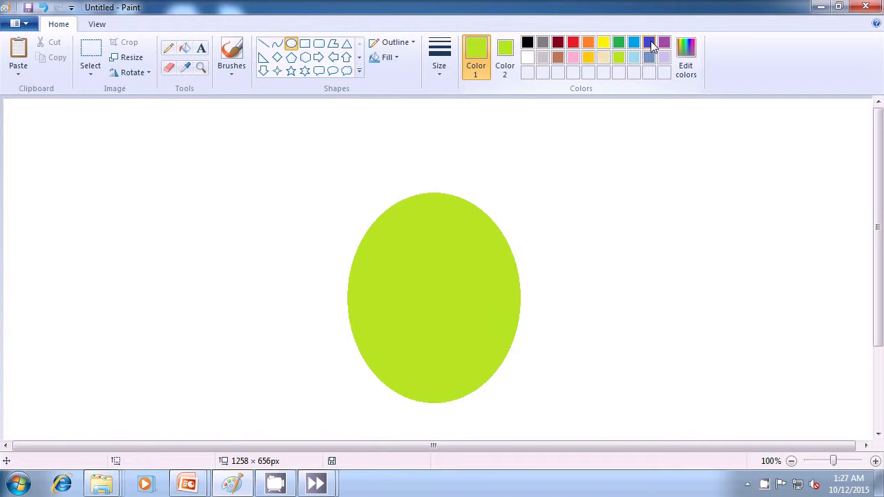
click(649, 43)
click(506, 56)
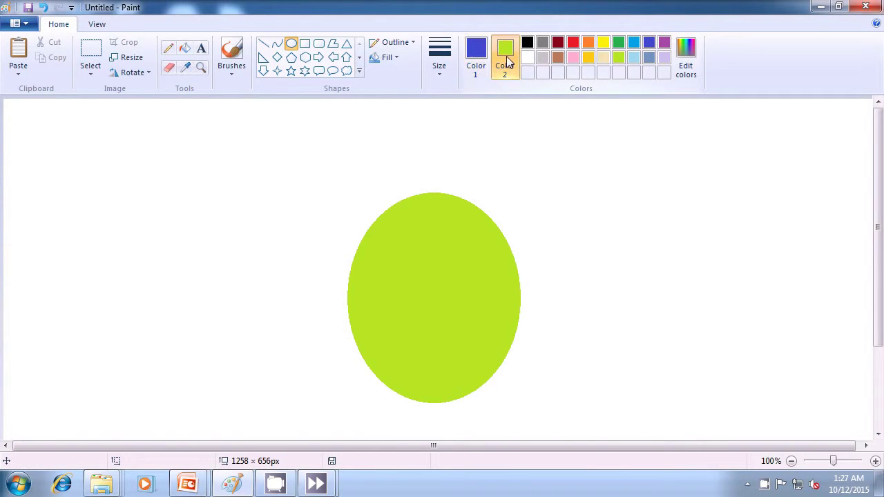
click(651, 43)
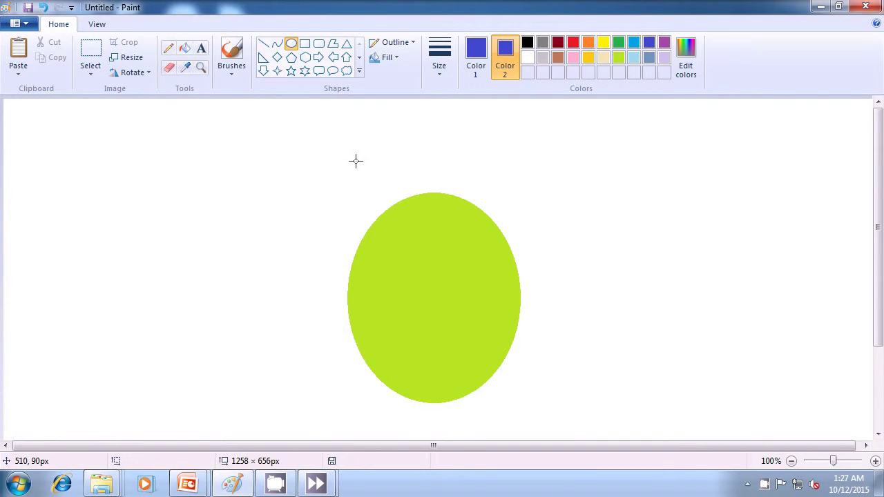
drag(355, 160, 564, 207)
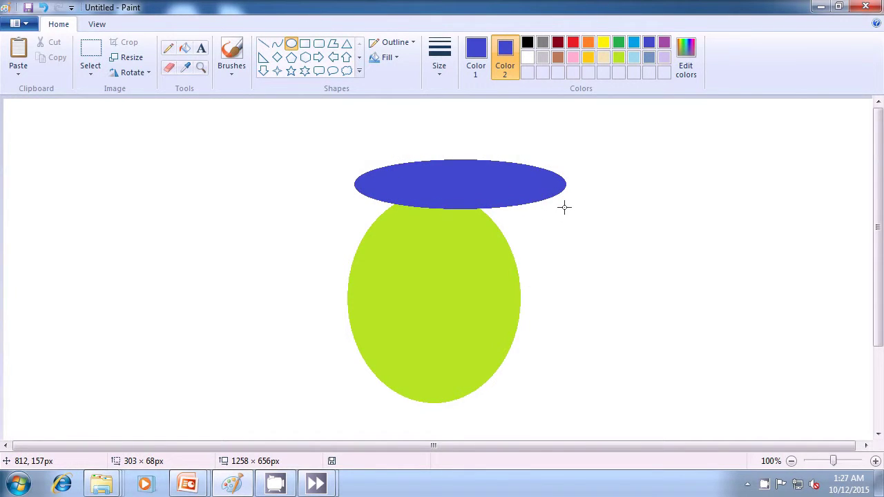
drag(564, 207, 564, 207)
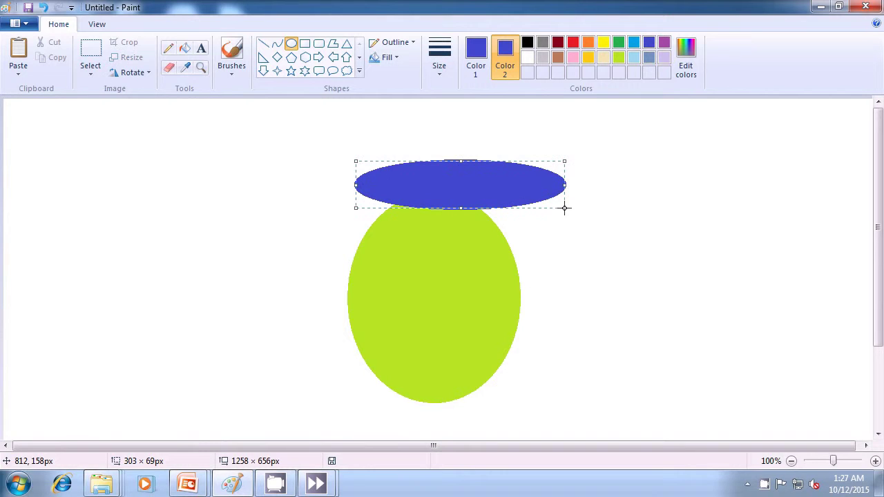
click(633, 215)
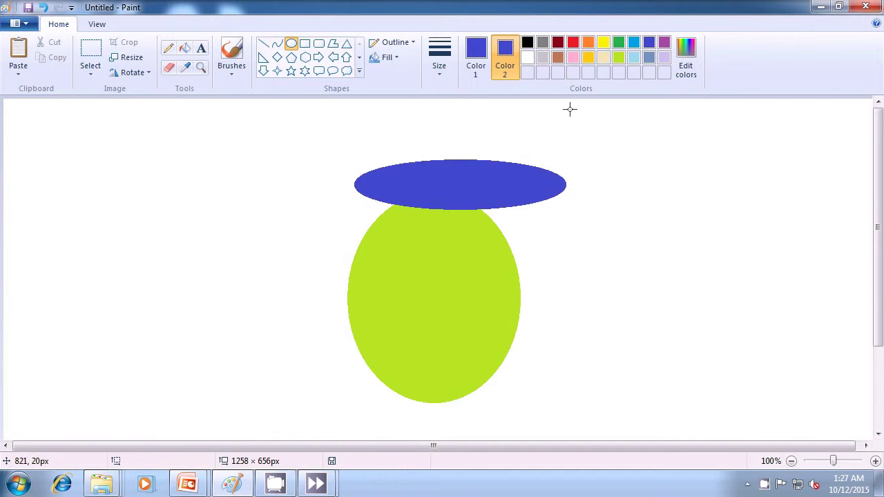
- Draw a narrow upright oval with gold outline and fill inside the lower-left part of the lime oval
click(589, 57)
click(475, 56)
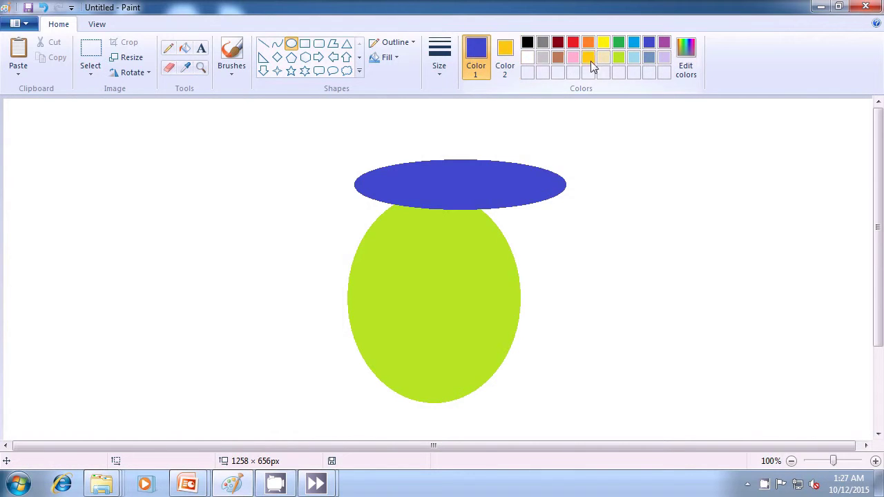
click(605, 59)
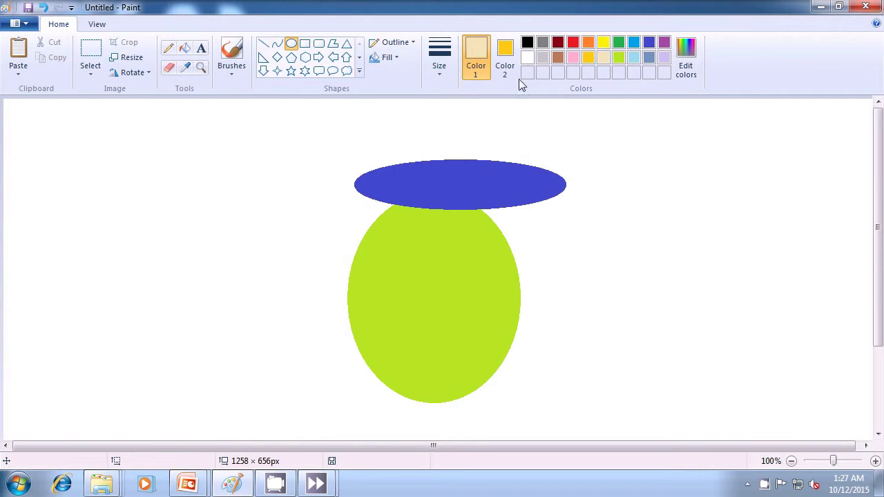
click(587, 58)
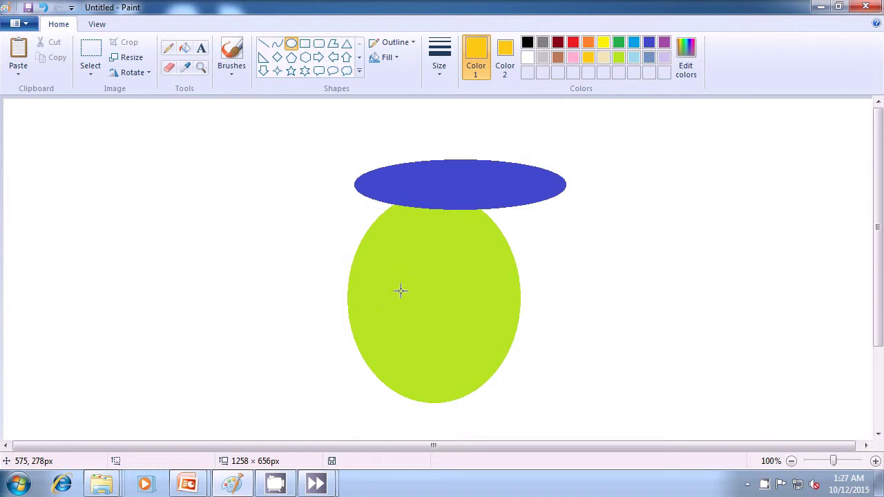
drag(397, 295, 417, 368)
click(592, 307)
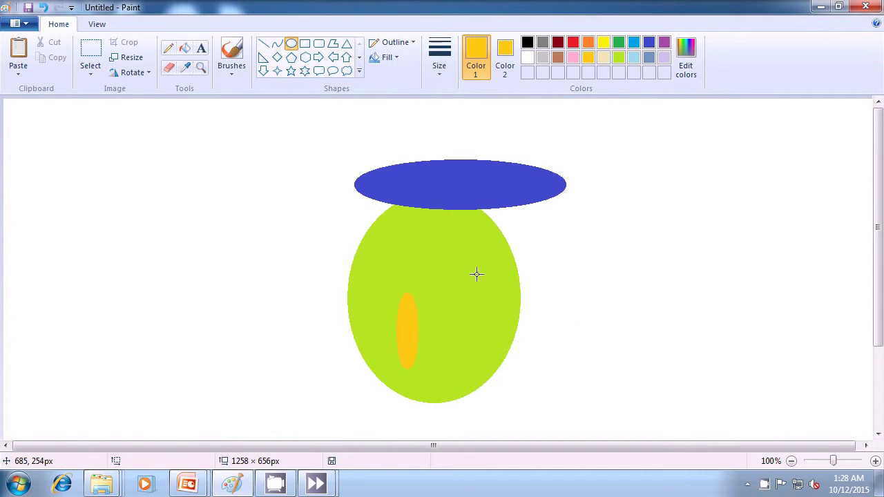
- Draw a small, flat oval with black outline and fill inside the lime oval, just right of the gold oval's lower end
click(529, 43)
click(504, 59)
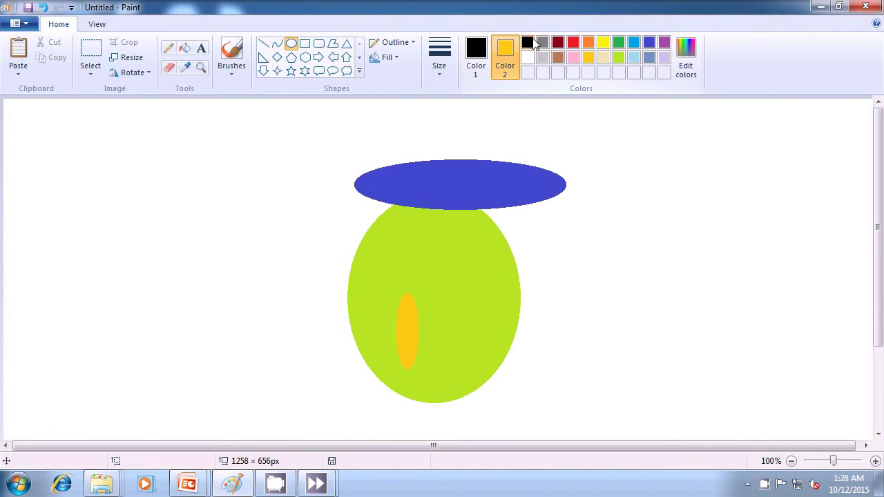
click(529, 42)
drag(440, 367, 475, 373)
click(561, 369)
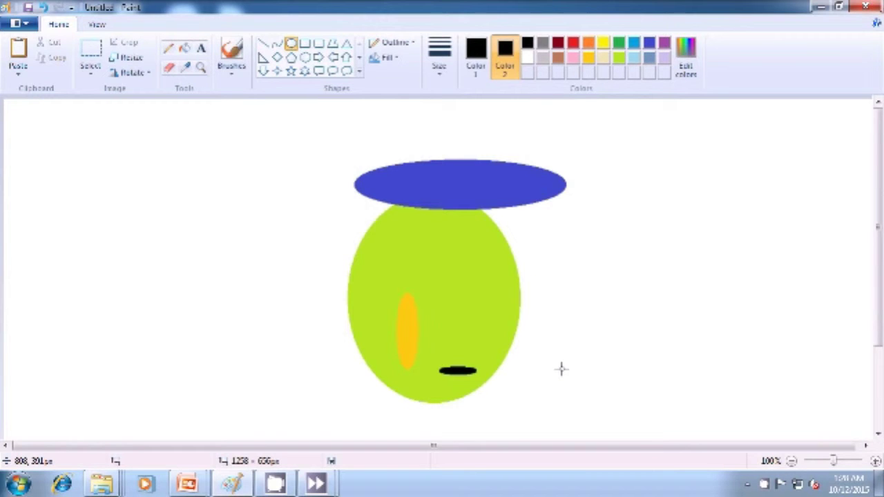
- Draw a flat oval with turquoise outline and fill across the lime oval's right edge
click(633, 47)
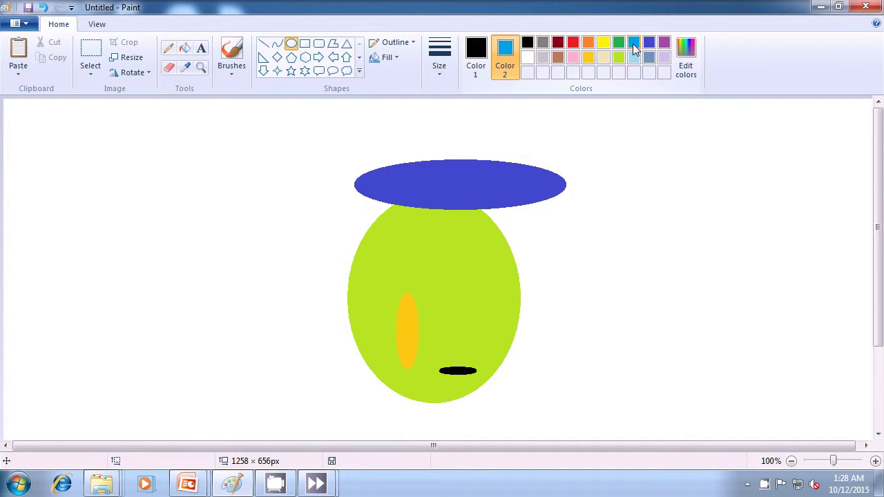
click(476, 57)
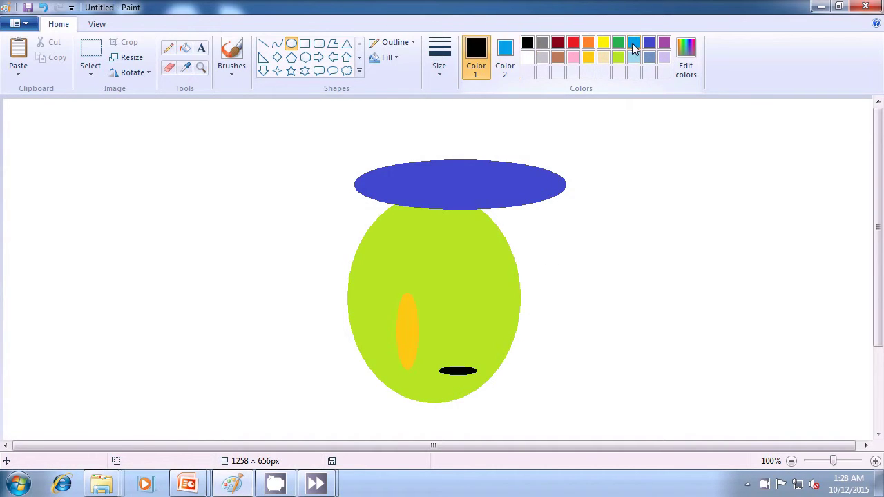
click(634, 47)
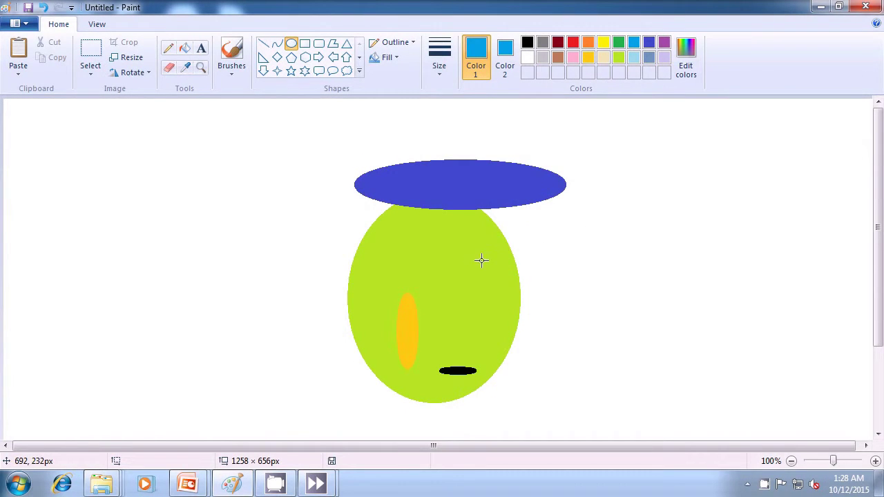
drag(479, 249, 587, 298)
click(653, 274)
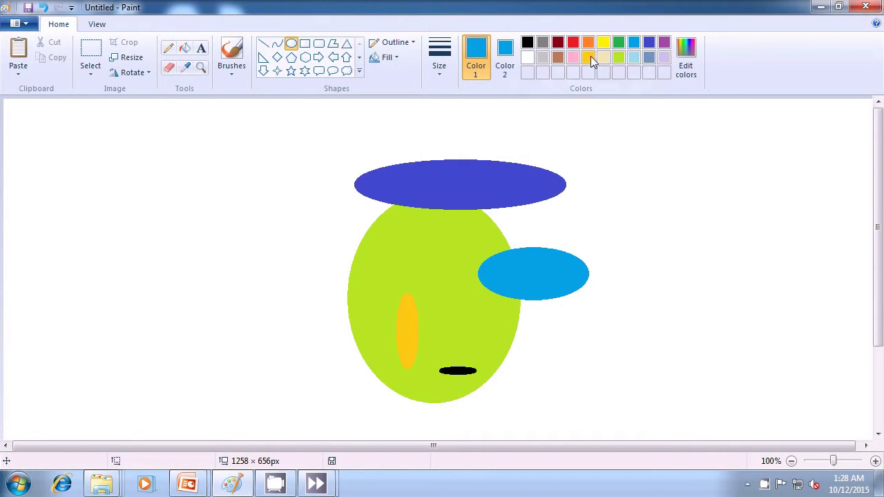
- Draw a narrow upright oval with gold outline and fill inside the lime oval, starting at the turquoise oval's left part
click(588, 58)
click(505, 59)
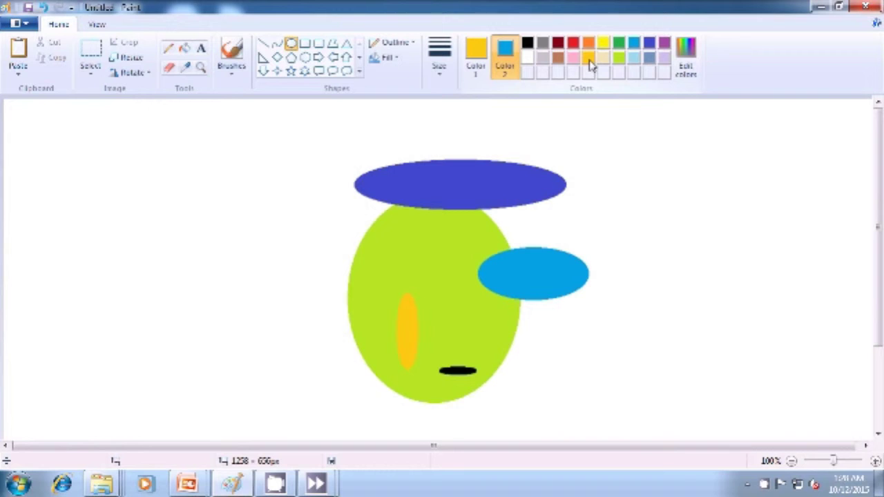
click(588, 58)
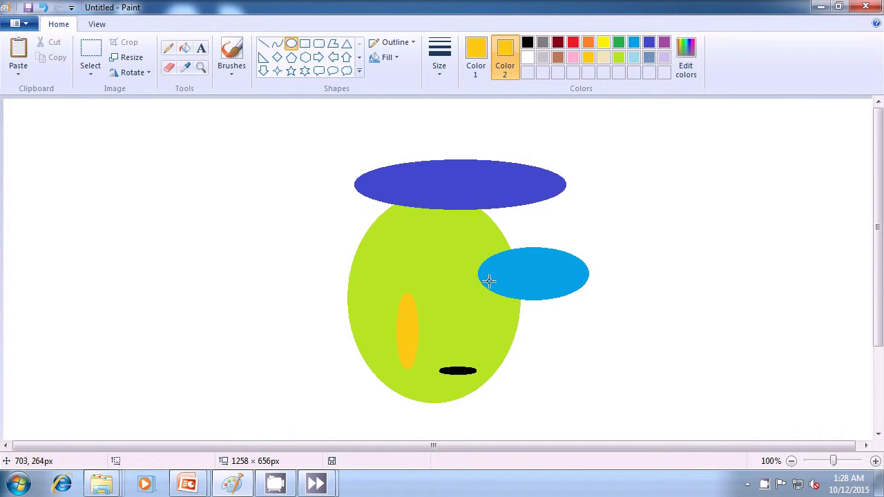
drag(488, 280, 474, 331)
click(592, 346)
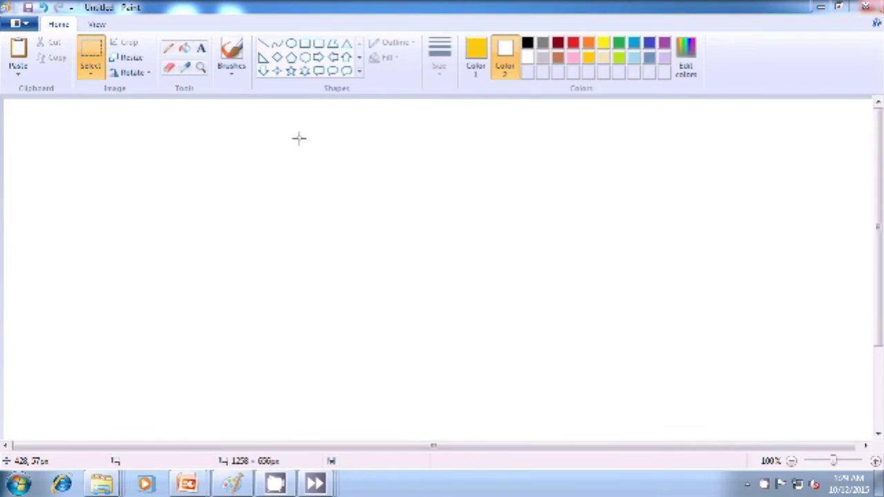
- Draw a large, nearly circular oval with black outline and solid black fill in the middle of the blank canvas
click(291, 45)
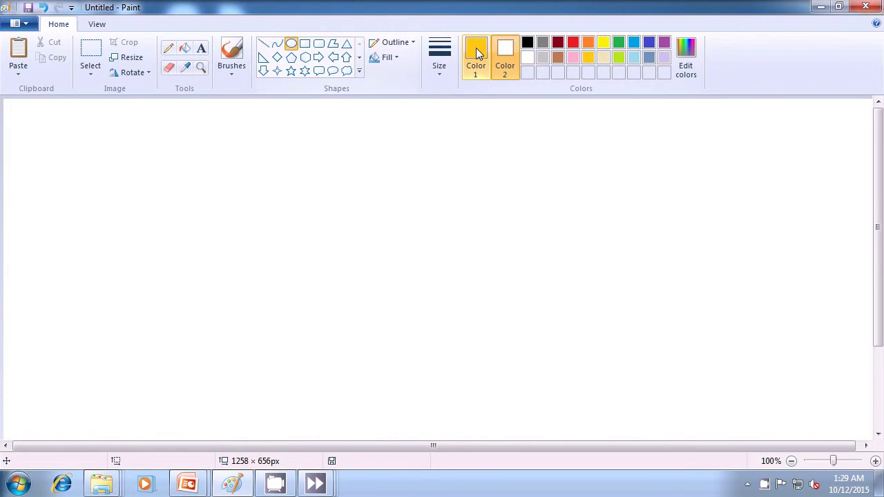
click(475, 47)
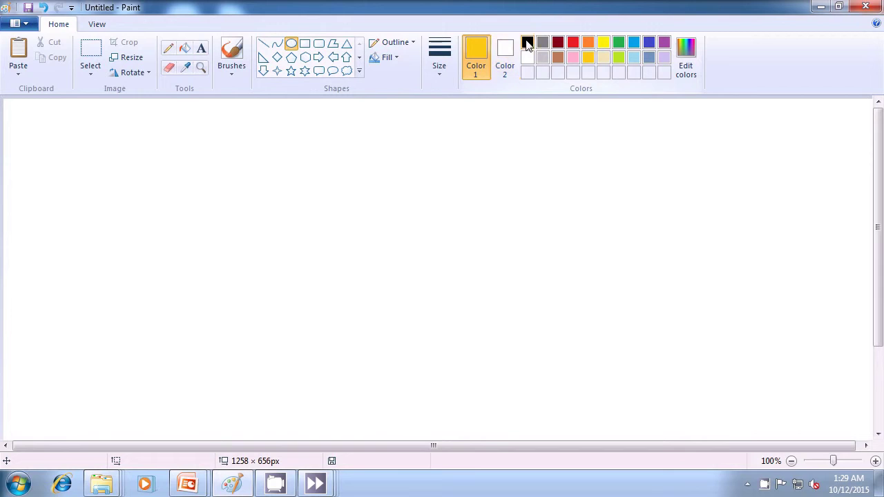
click(527, 43)
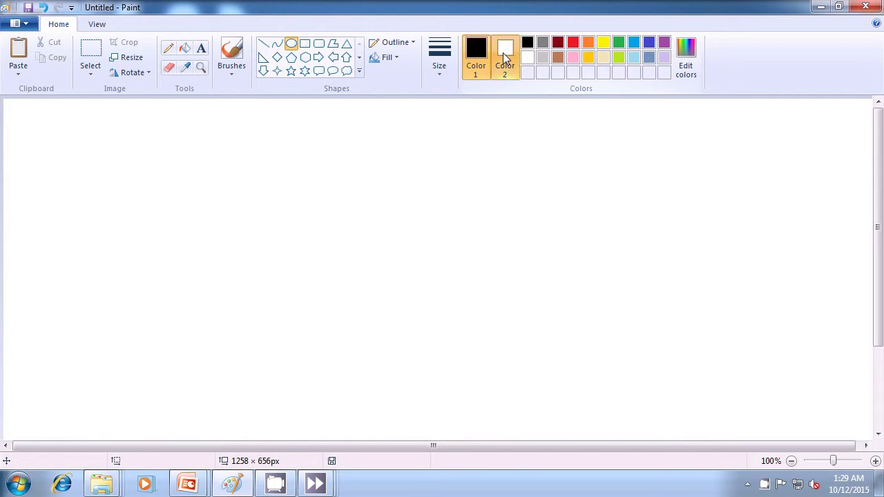
click(503, 52)
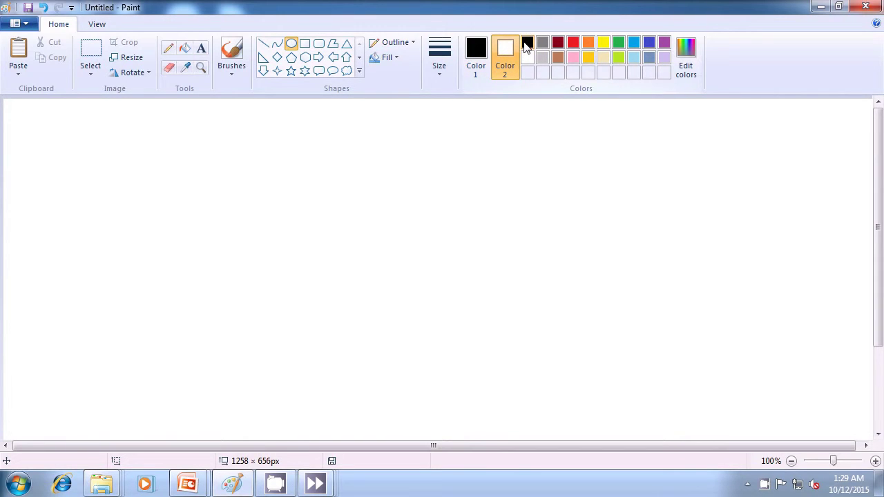
click(527, 44)
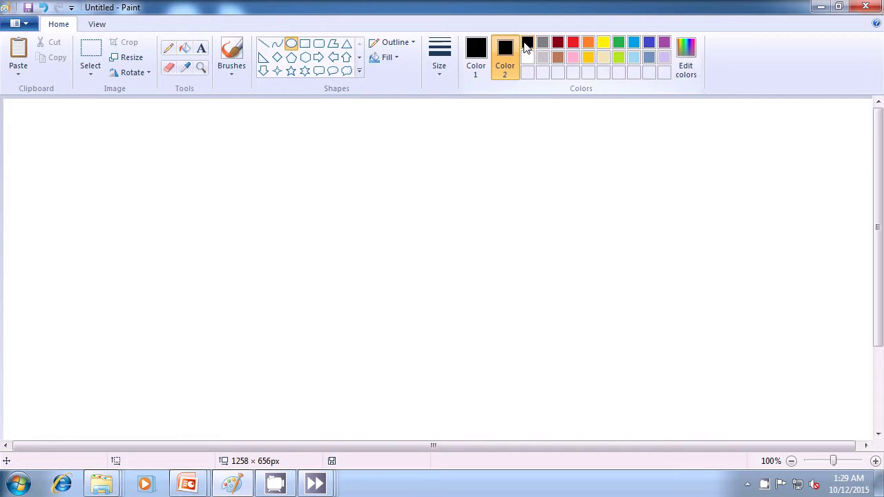
click(398, 61)
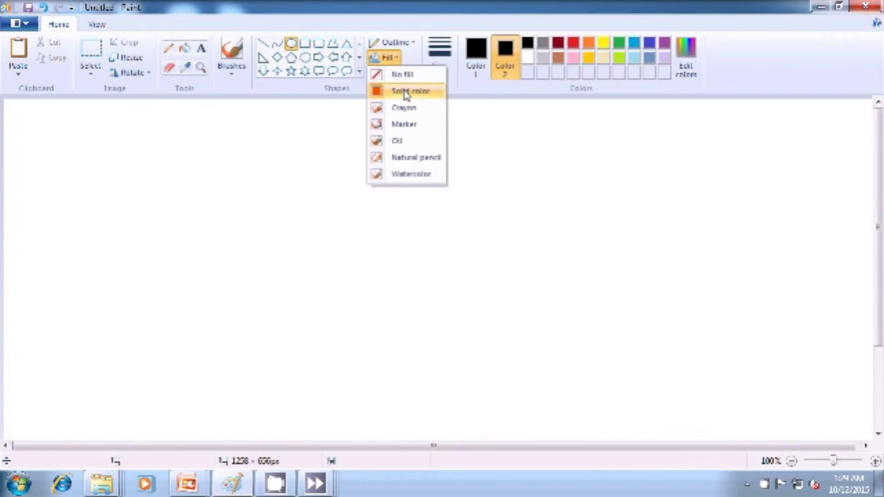
click(407, 92)
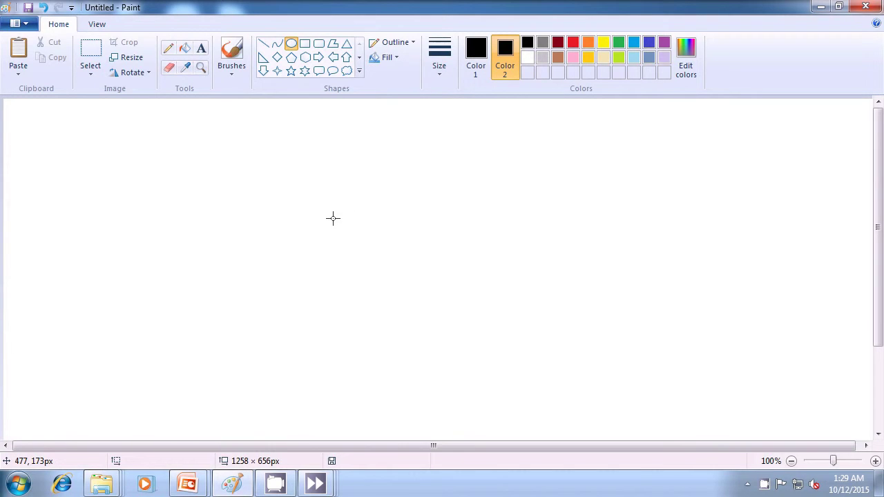
mouse_move(333, 218)
mouse_down()
mouse_move(453, 327)
mouse_move(467, 345)
mouse_move(473, 384)
mouse_move(496, 389)
mouse_up()
click(570, 361)
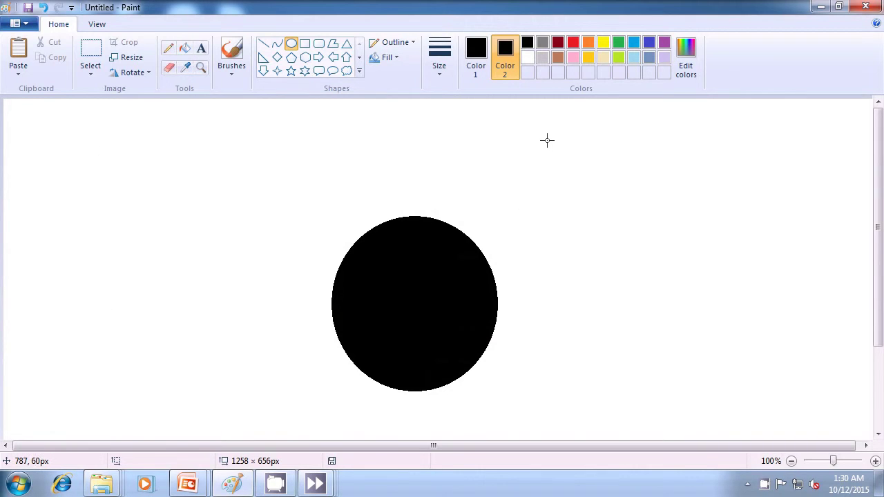
- Draw a wide, flat oval with cream outline and fill, about 191 × 58 px, overlapping the top of the black oval
click(602, 56)
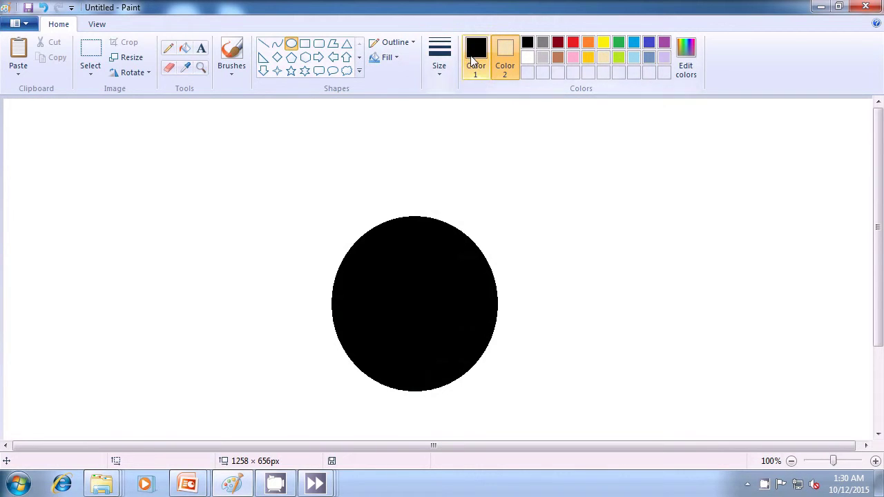
click(476, 55)
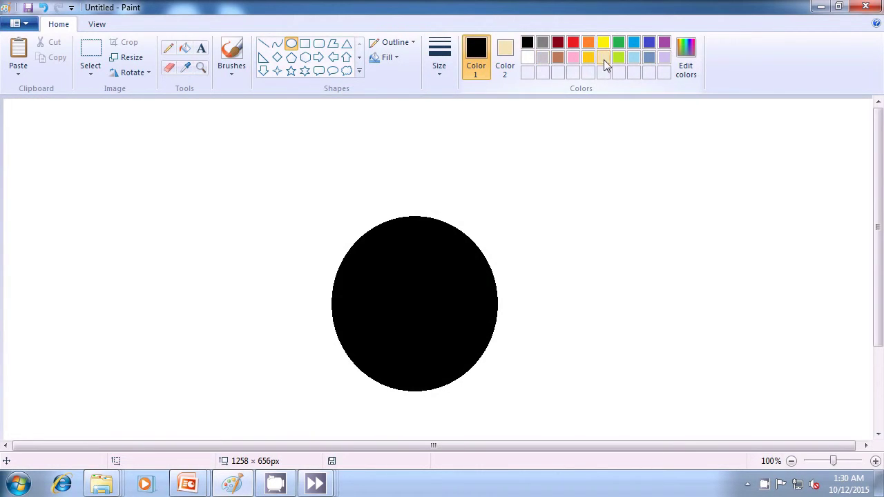
click(604, 59)
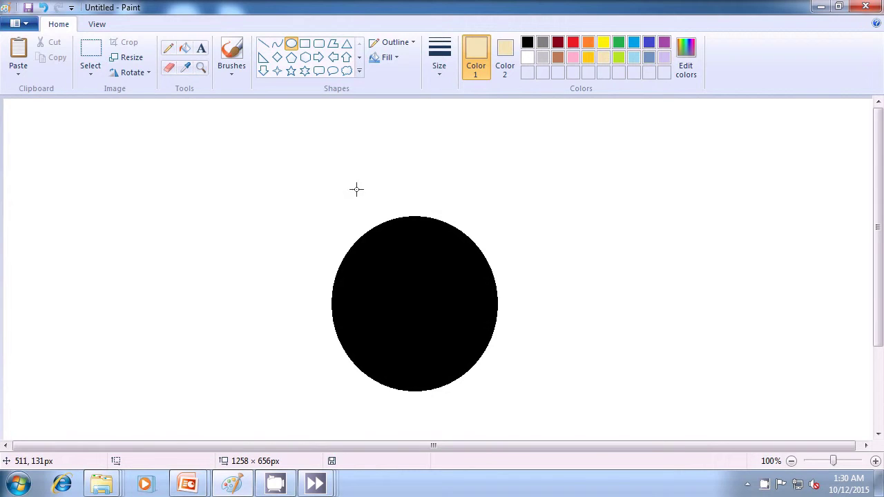
drag(356, 190, 488, 229)
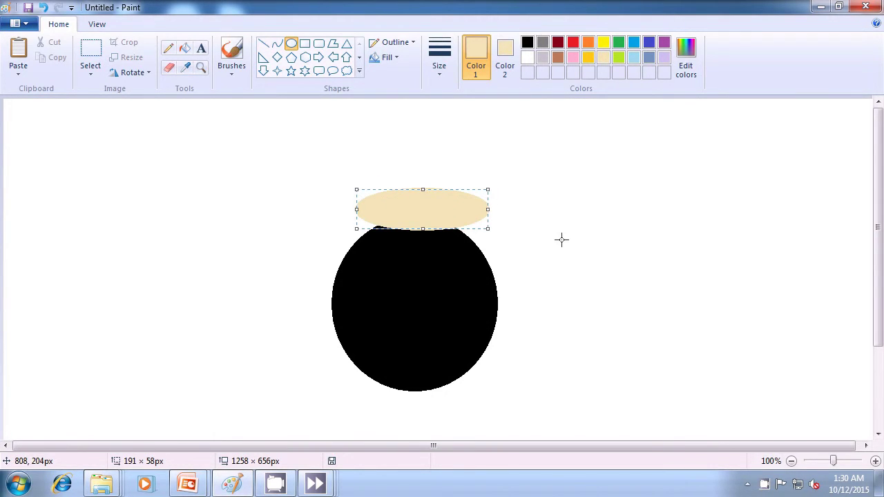
click(561, 240)
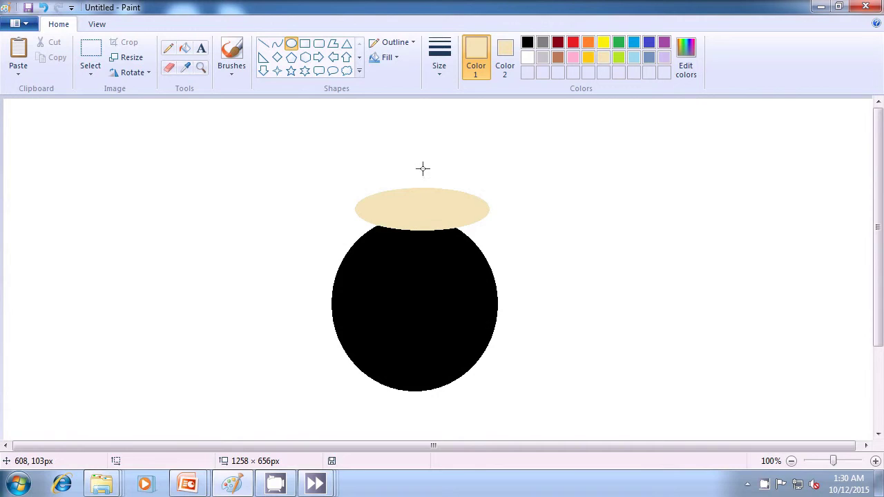
- Draw a small upright cream oval as a knob on top of the flat cream oval
drag(421, 163, 437, 190)
drag(436, 190, 437, 189)
click(554, 188)
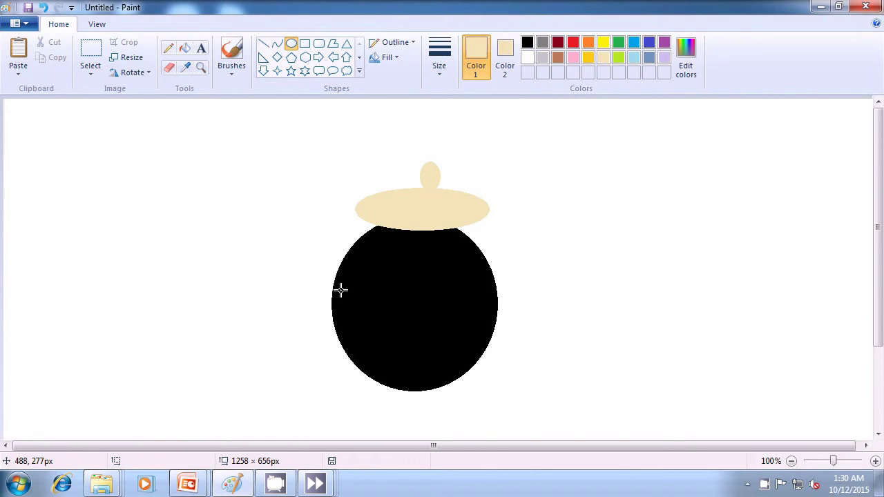
- Scatter small cream-filled ovals as spots across the black oval, from its left and lower edges to the middle and upper right
mouse_move(339, 289)
mouse_down()
mouse_move(375, 315)
mouse_move(354, 332)
mouse_move(373, 359)
mouse_move(402, 366)
mouse_move(392, 379)
mouse_up()
click(386, 357)
click(391, 371)
click(422, 369)
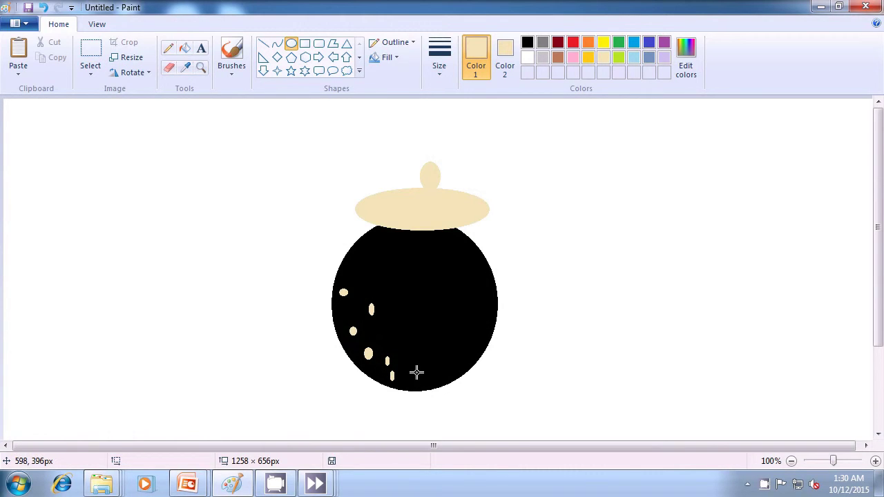
mouse_move(426, 345)
mouse_down()
mouse_move(434, 360)
mouse_move(423, 379)
mouse_up()
click(420, 371)
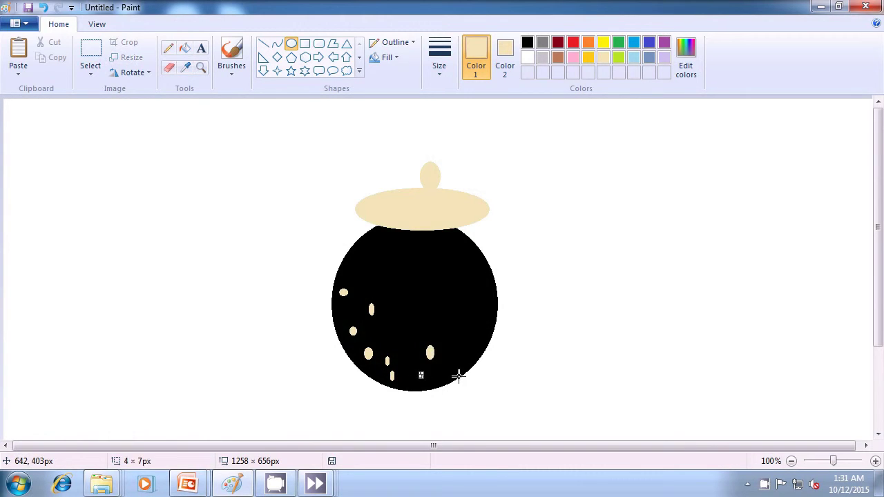
click(458, 349)
drag(458, 349, 462, 359)
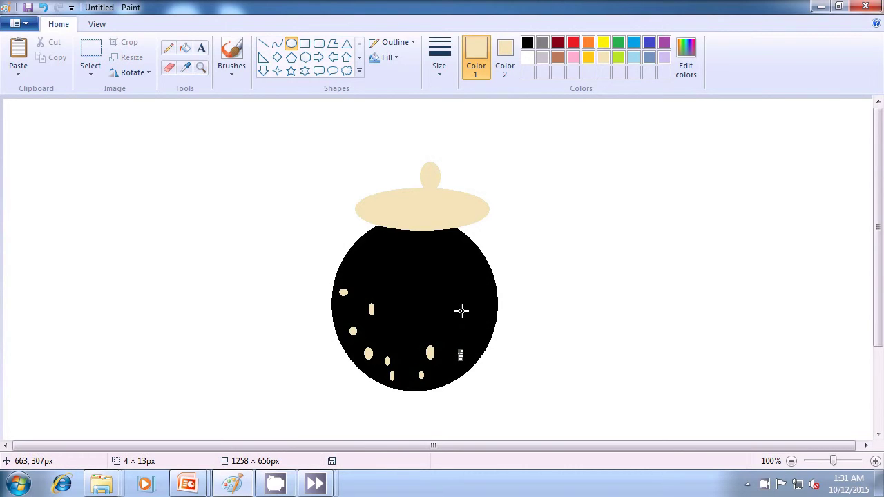
click(453, 271)
drag(453, 271, 456, 287)
click(471, 300)
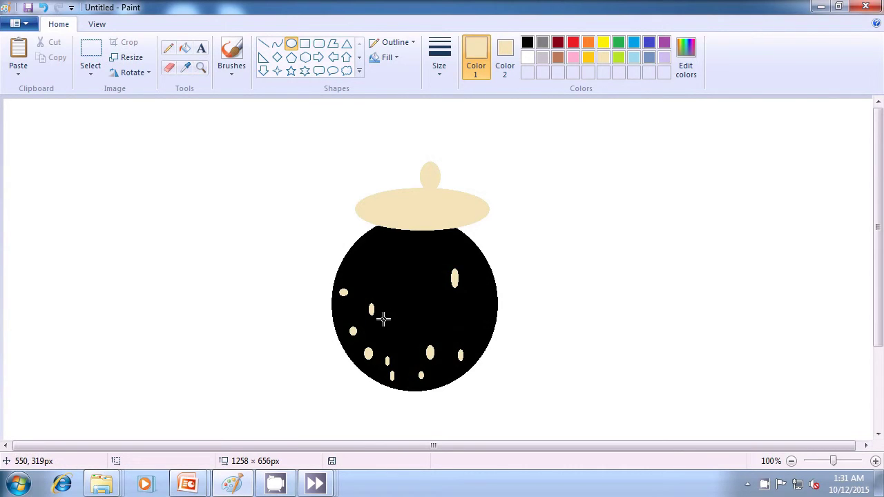
drag(415, 310, 418, 323)
click(393, 289)
drag(393, 289, 401, 302)
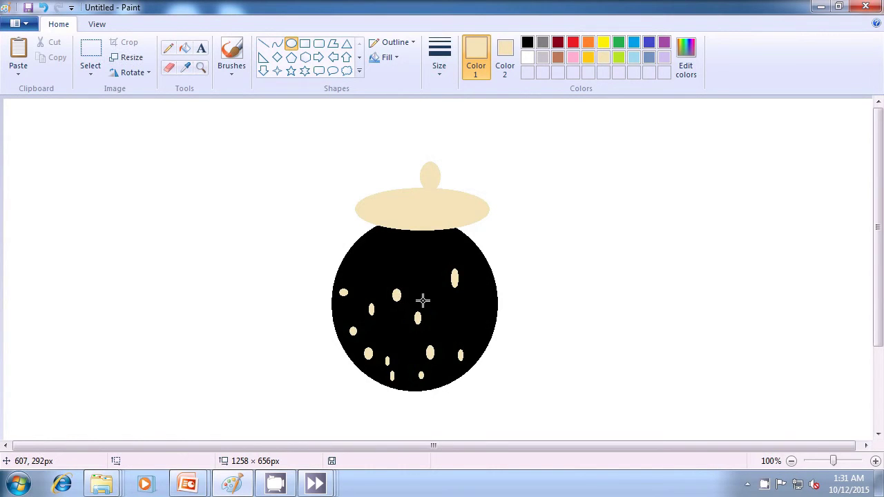
drag(367, 269, 369, 277)
drag(392, 325, 395, 332)
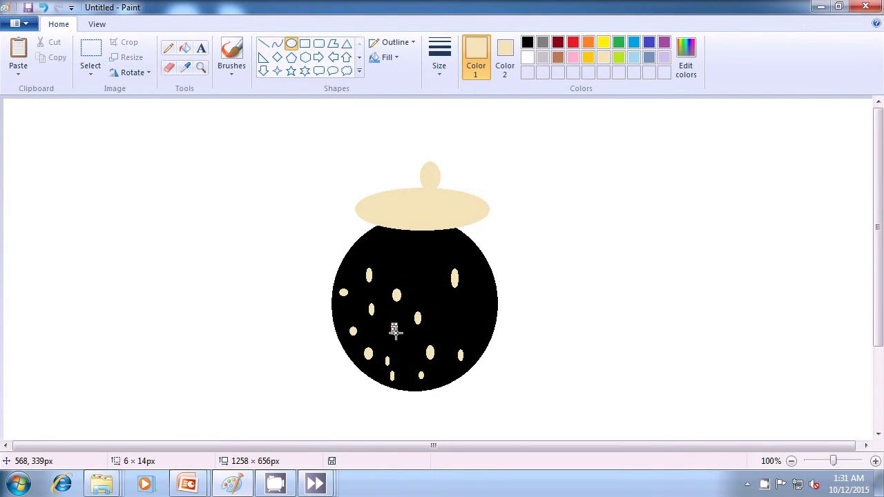
click(535, 321)
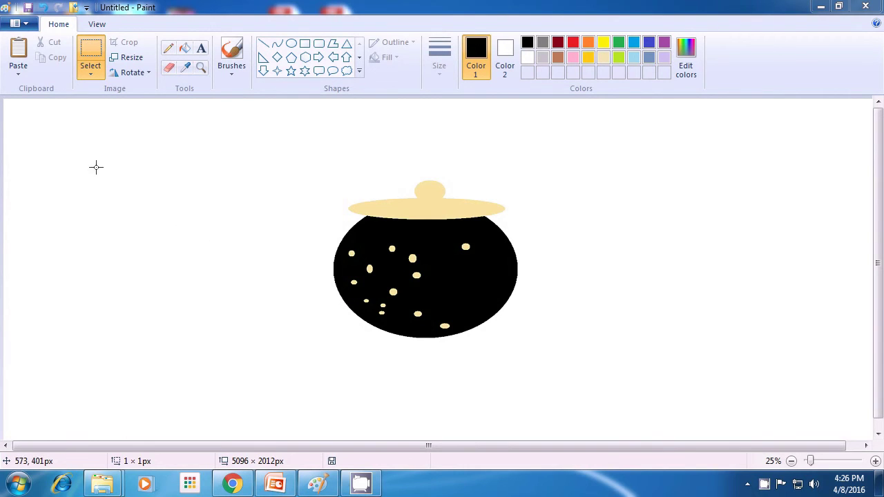
- Save the pot drawing to the Desktop as a PNG named Mspaint 1
click(26, 25)
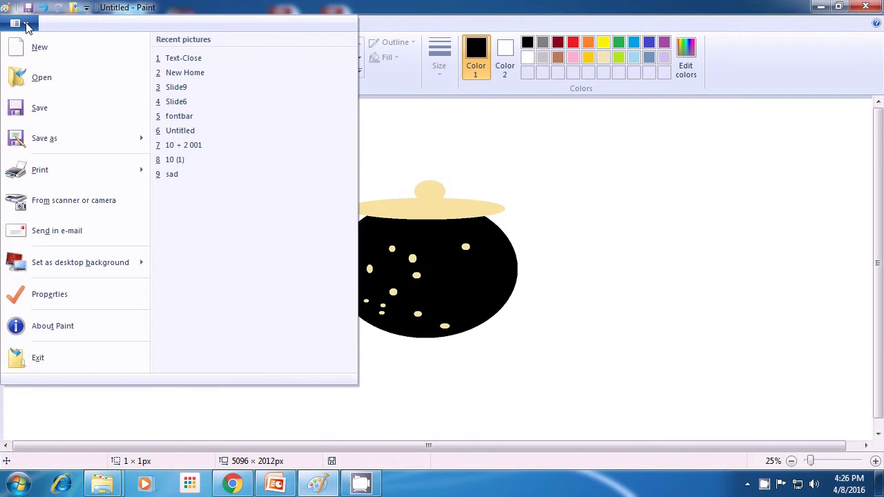
click(37, 108)
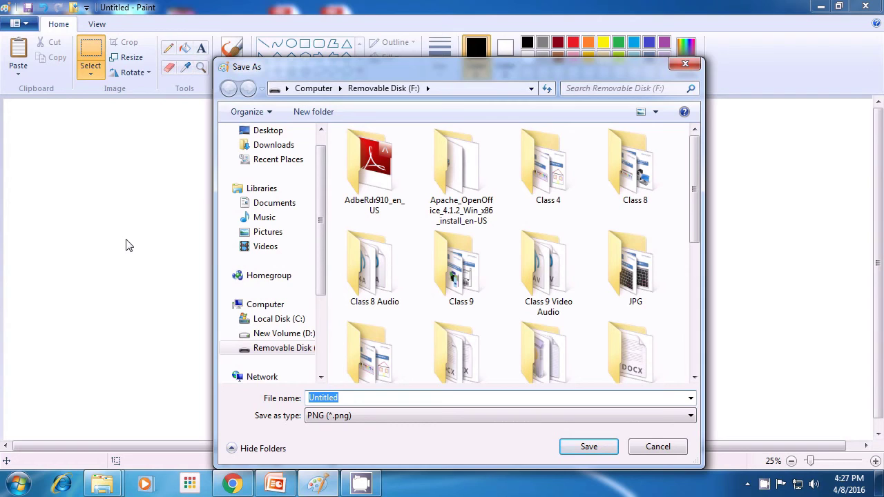
click(288, 133)
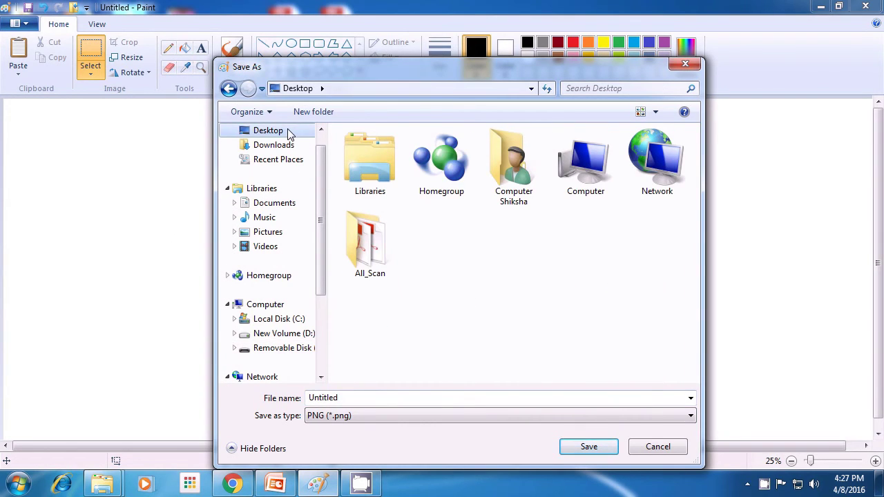
click(347, 399)
key(BackSpace)
text(Ms)
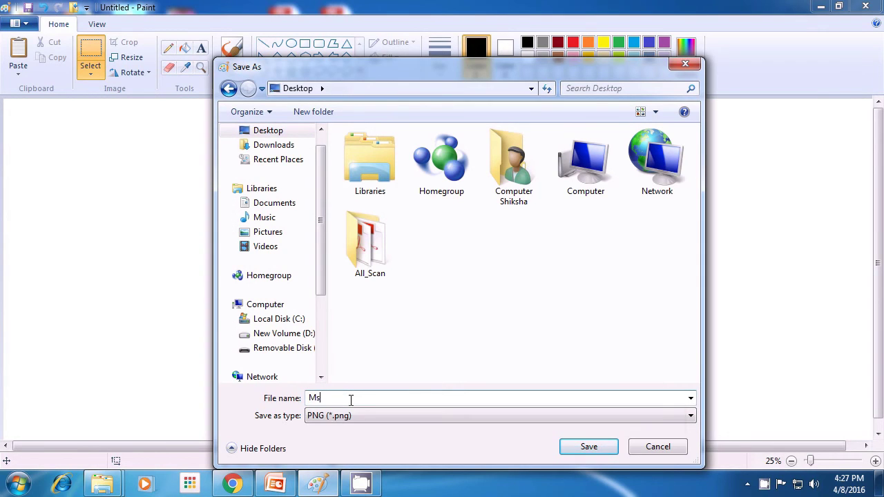
text(paint 1)
click(586, 448)
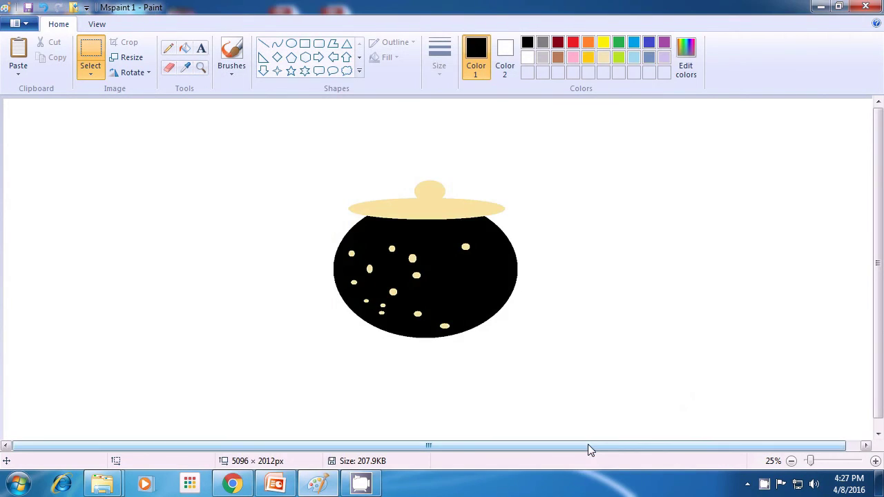